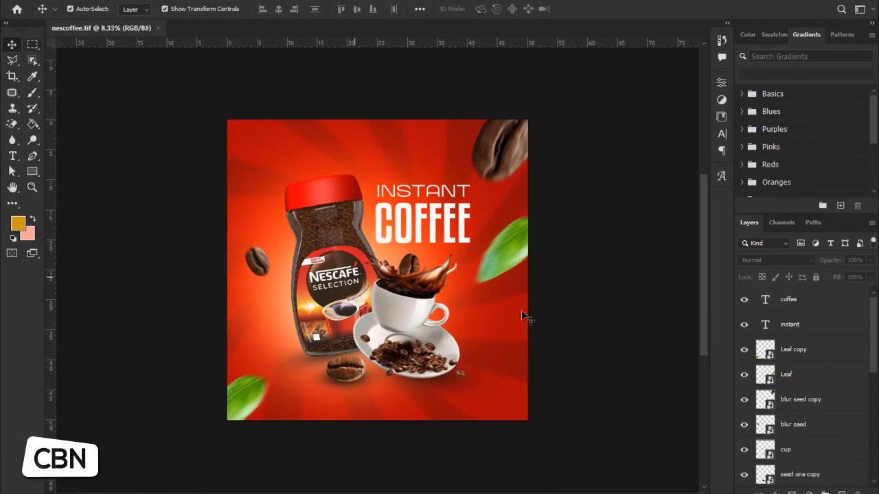
key(ctrl+plus)
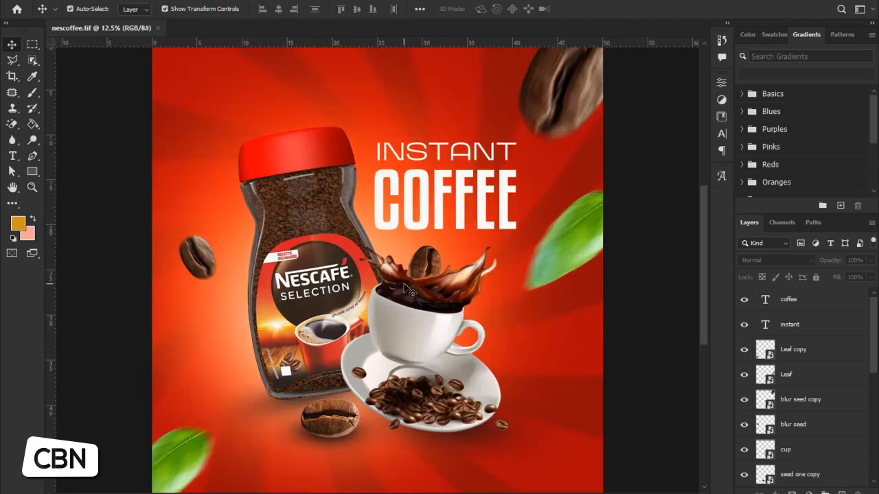
key(ctrl+minus)
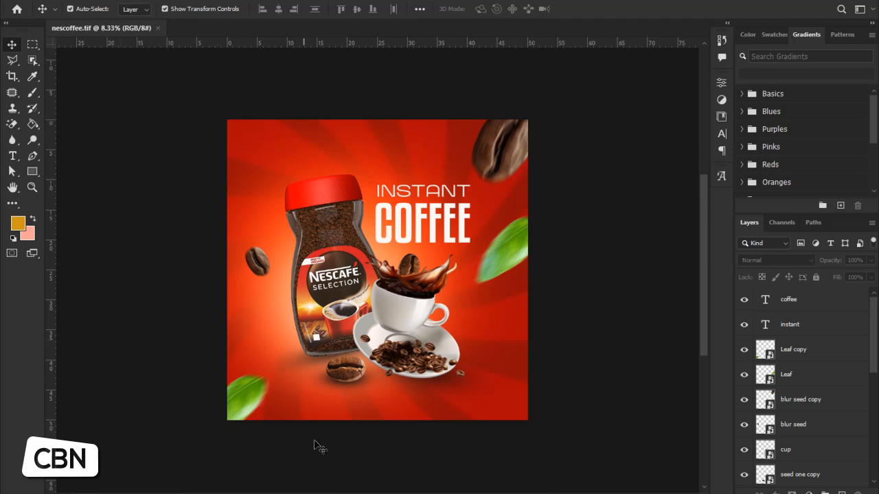
In File Explorer, open the nescaffe folder inside Desktop > tutorials and look over the poster's source images
key(super+e)
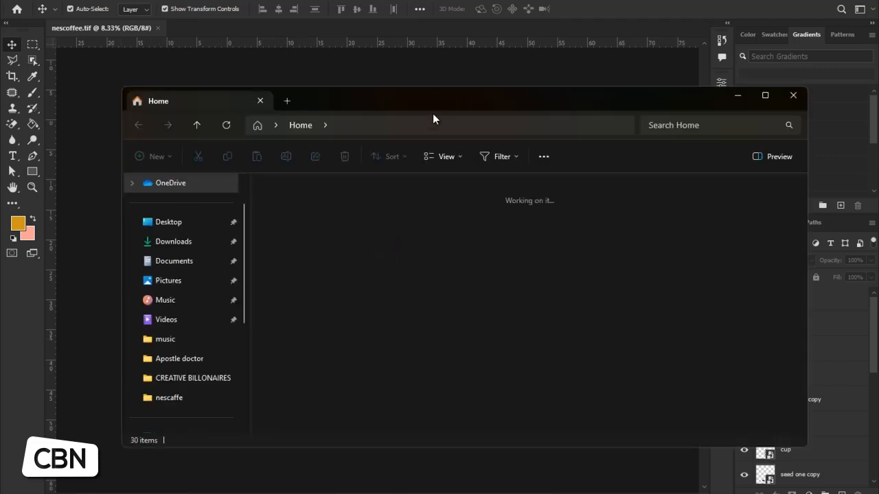
double_click(435, 102)
click(54, 115)
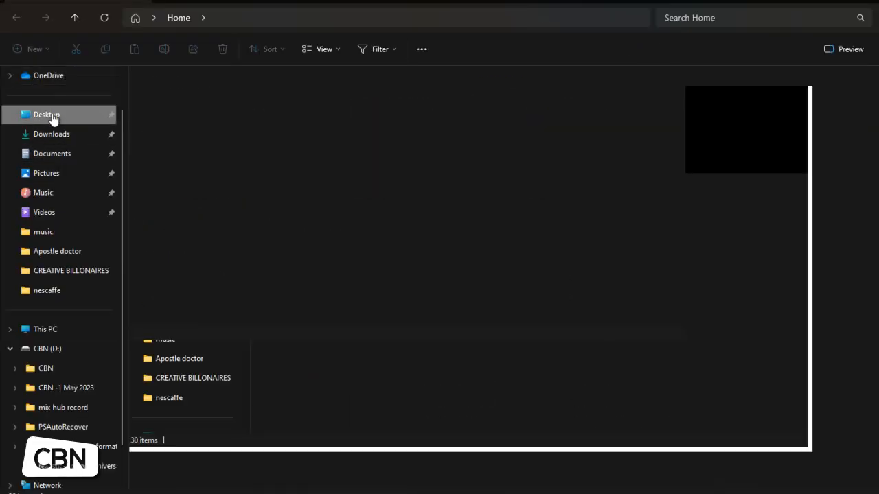
double_click(429, 137)
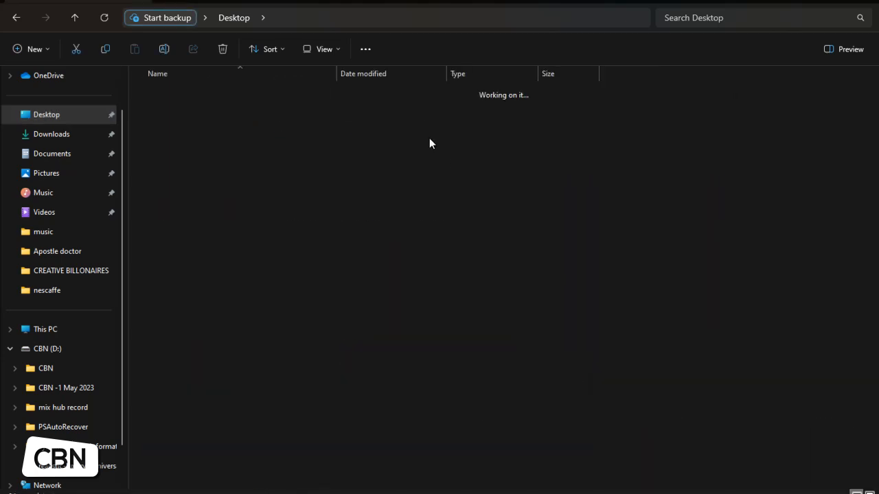
double_click(249, 113)
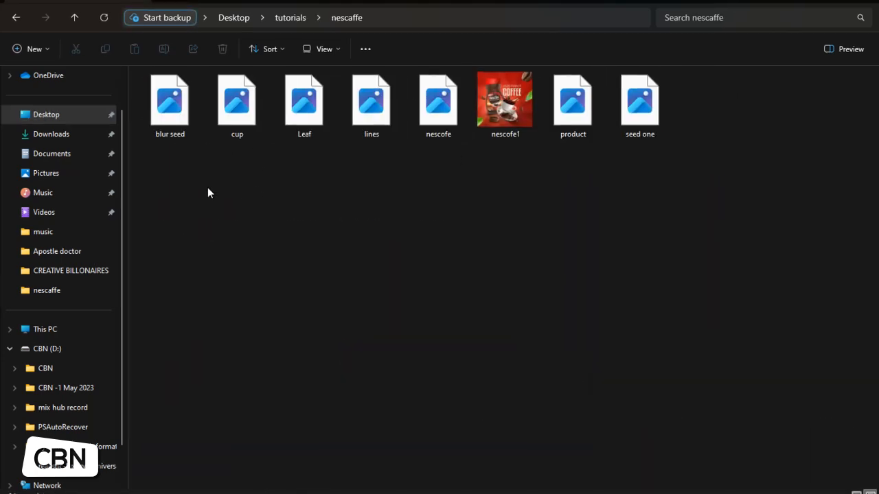
drag(751, 150, 92, 90)
click(478, 195)
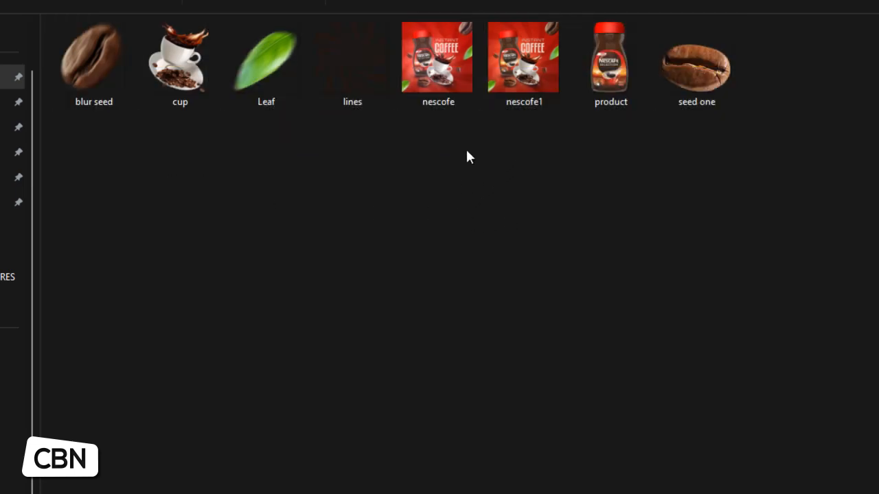
drag(467, 153, 433, 90)
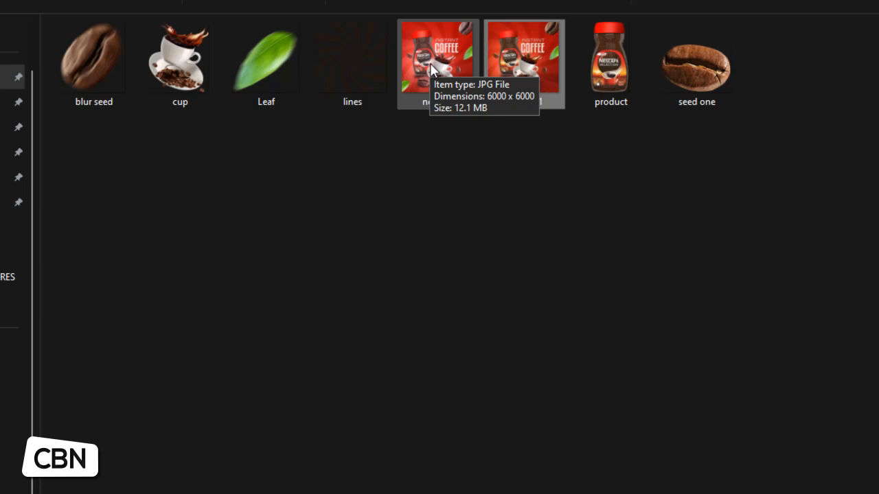
click(479, 181)
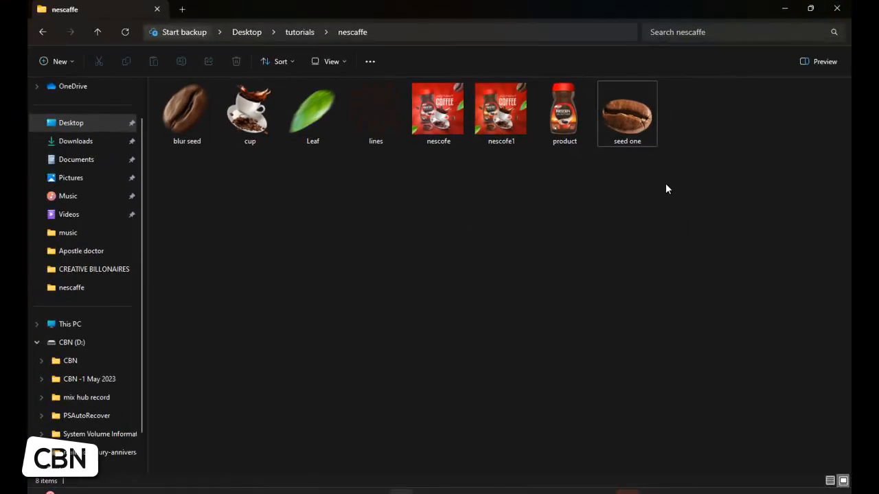
Switch back to Photoshop and set up a new document named nescafee with a width of 5000 pixels
click(376, 491)
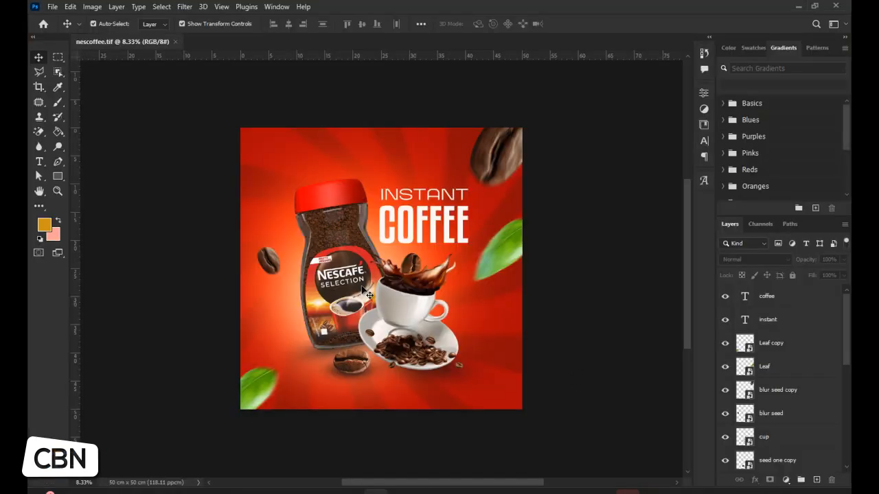
click(53, 6)
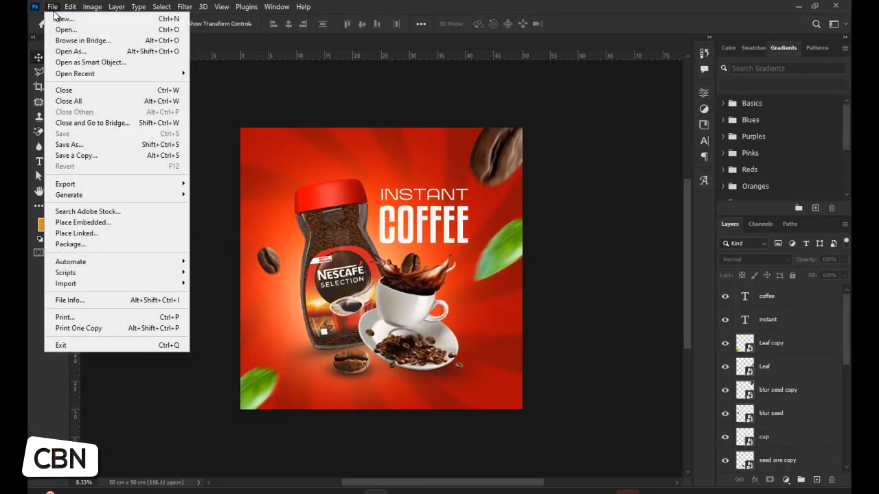
click(59, 20)
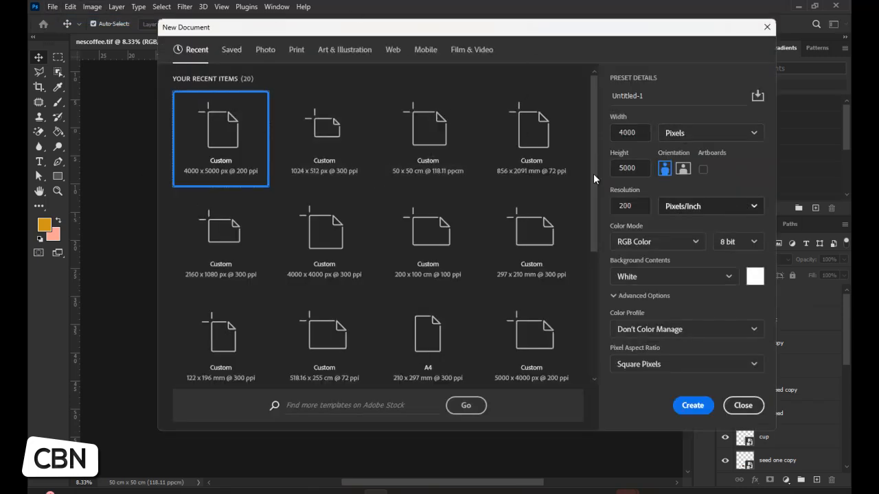
click(643, 106)
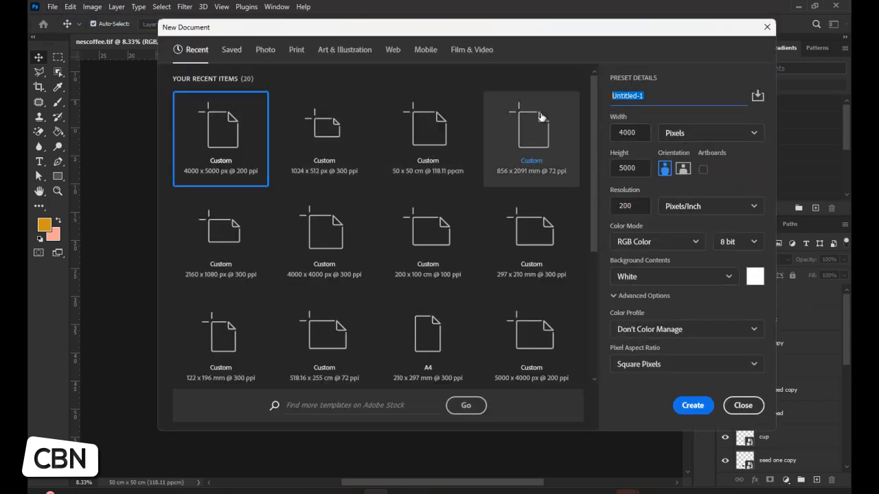
text(nes)
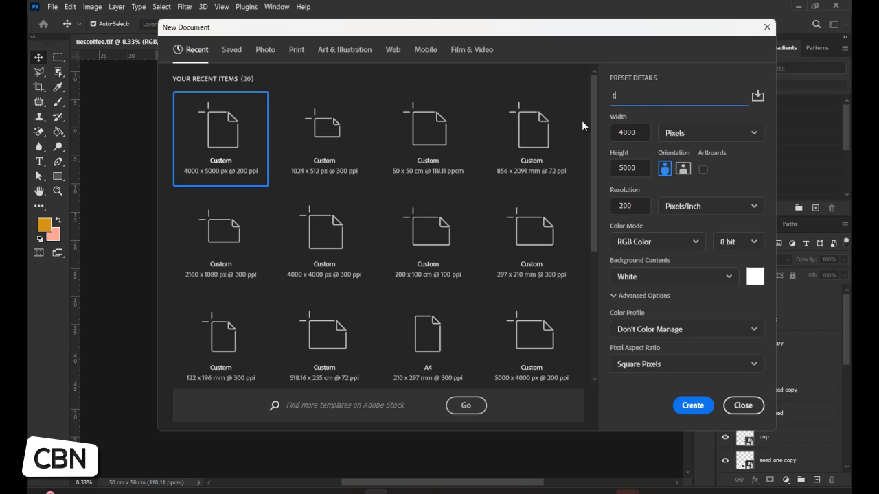
text(cafee)
click(624, 131)
key(BackSpace)
text(5)
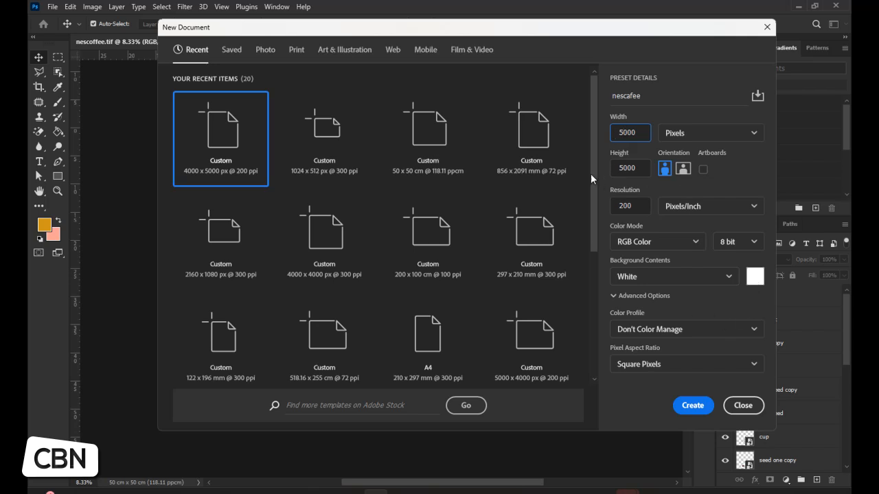
Set the resolution to 300 pixels/inch, keep the RGB Color mode and create the document
drag(637, 206, 621, 206)
text(300)
click(664, 233)
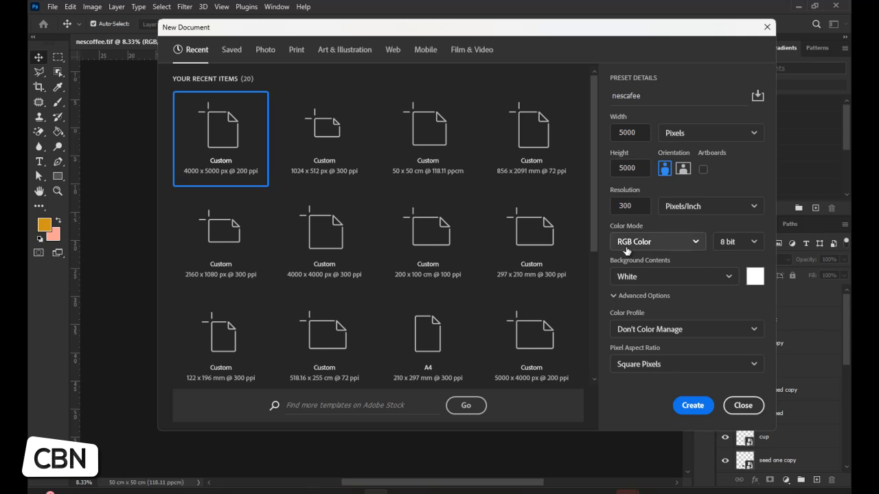
click(624, 246)
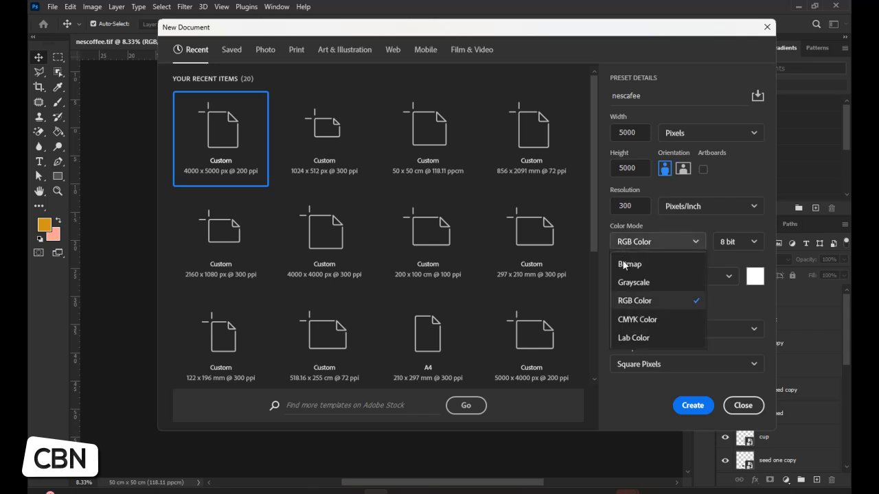
click(656, 217)
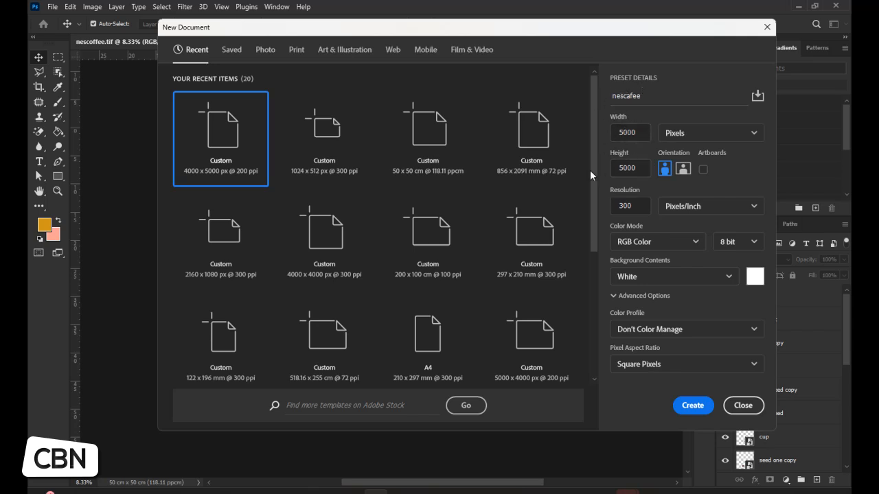
click(698, 406)
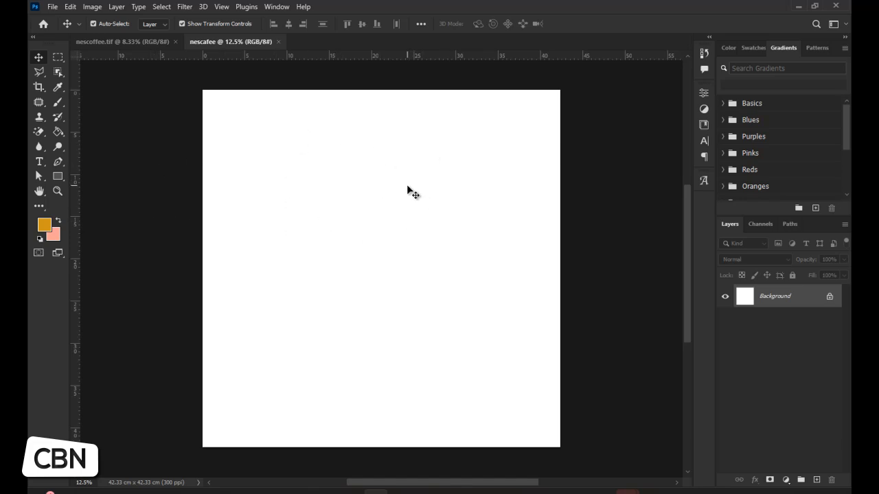
Open the product image from the nescaffe folder in Desktop > tutorials
click(52, 6)
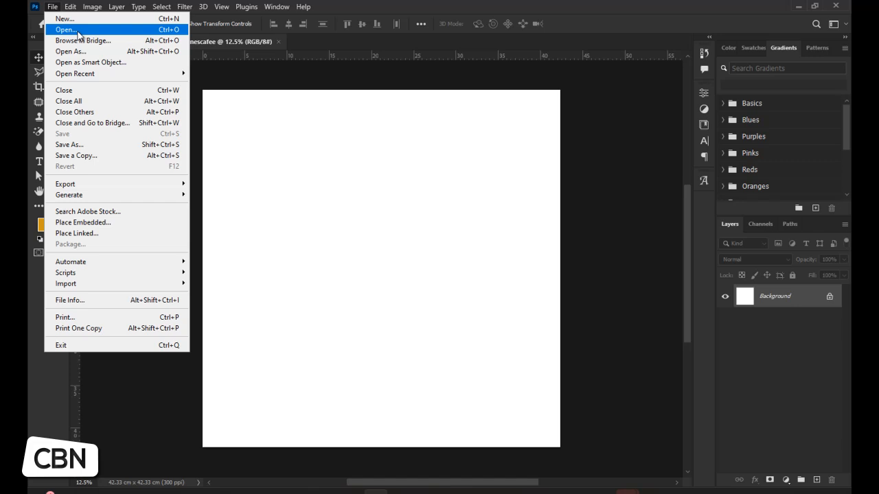
click(173, 33)
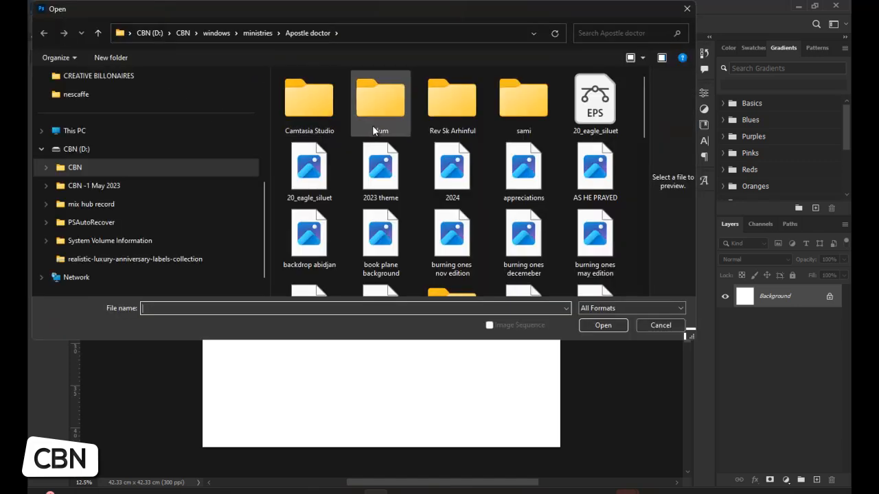
scroll(125, 144, up, 5)
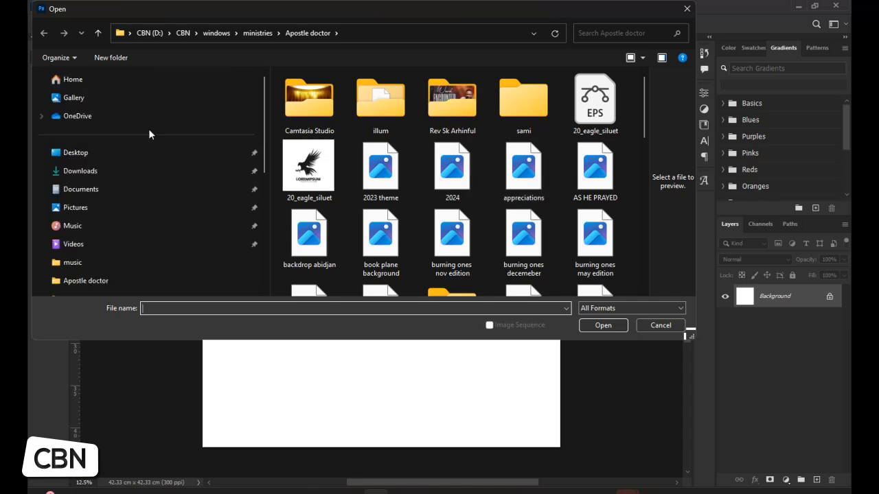
click(101, 154)
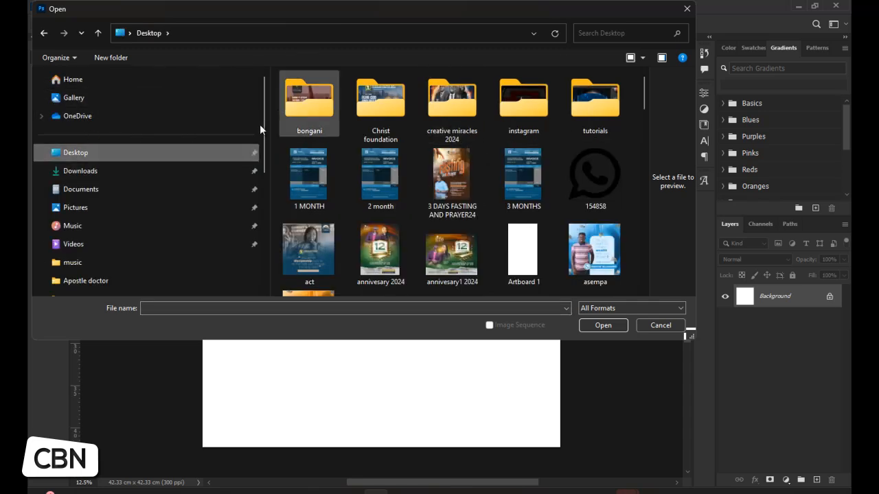
double_click(594, 103)
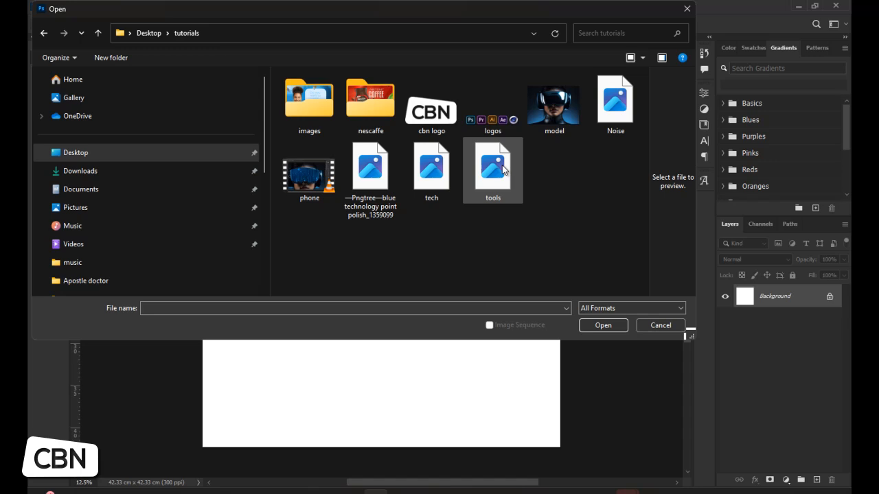
double_click(381, 110)
click(328, 184)
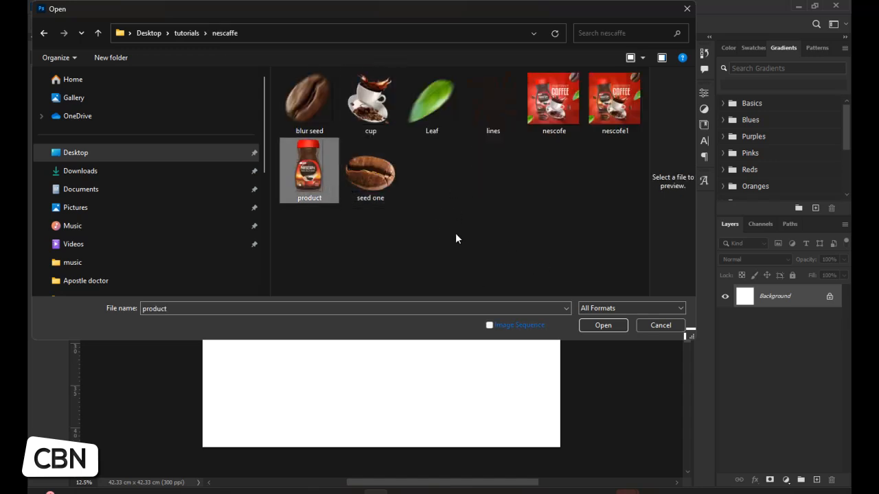
click(603, 325)
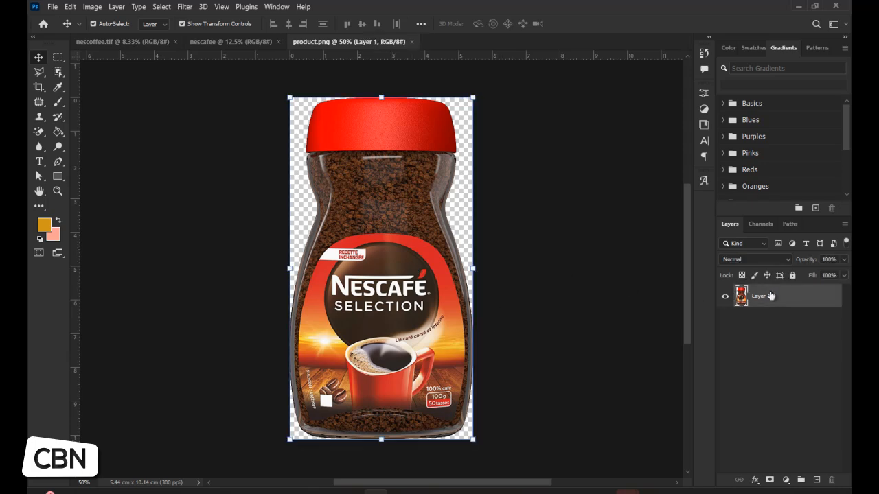
Convert the coffee jar's layer to a Smart Object and close its separate contents document
right_click(766, 296)
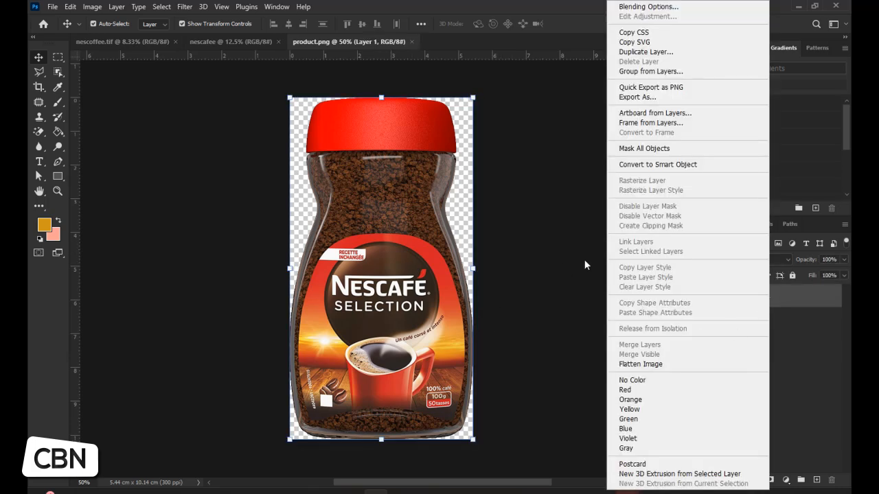
click(668, 164)
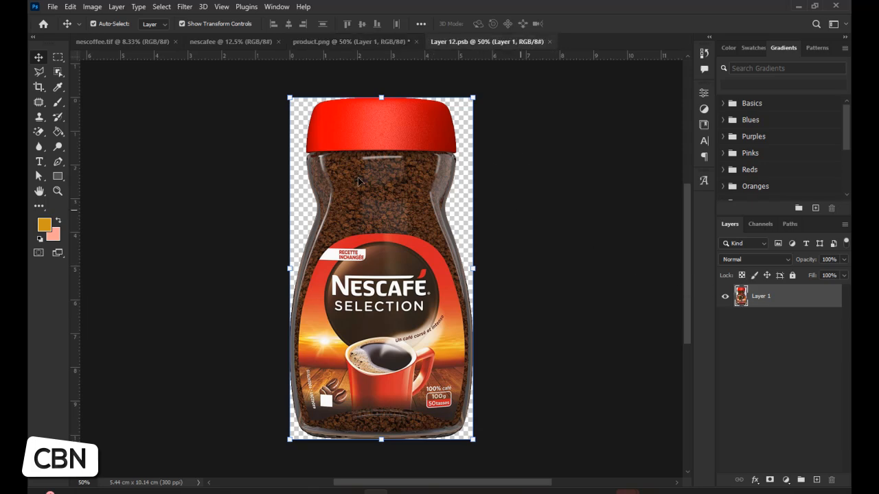
click(550, 41)
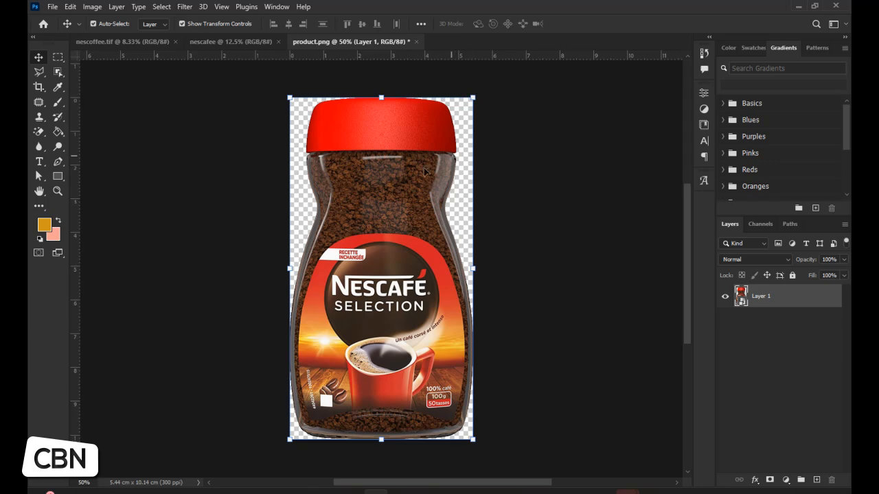
Transfer the coffee jar layer from product.png onto the blank canvas of the nescafee document
drag(394, 218, 349, 207)
key(ctrl+z)
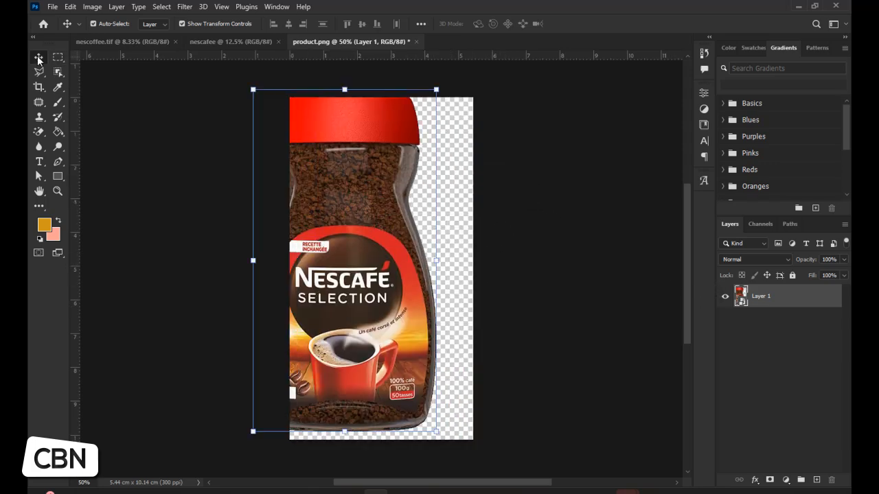
drag(333, 262, 257, 72)
drag(226, 46, 310, 260)
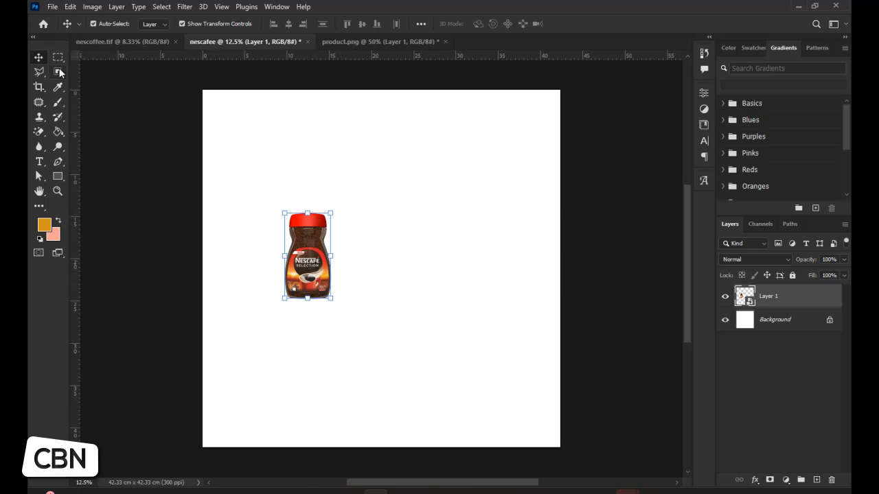
Enlarge the jar proportionally to slightly over half the canvas height and place it left of the canvas centre
drag(336, 210, 374, 157)
drag(286, 299, 248, 364)
click(594, 26)
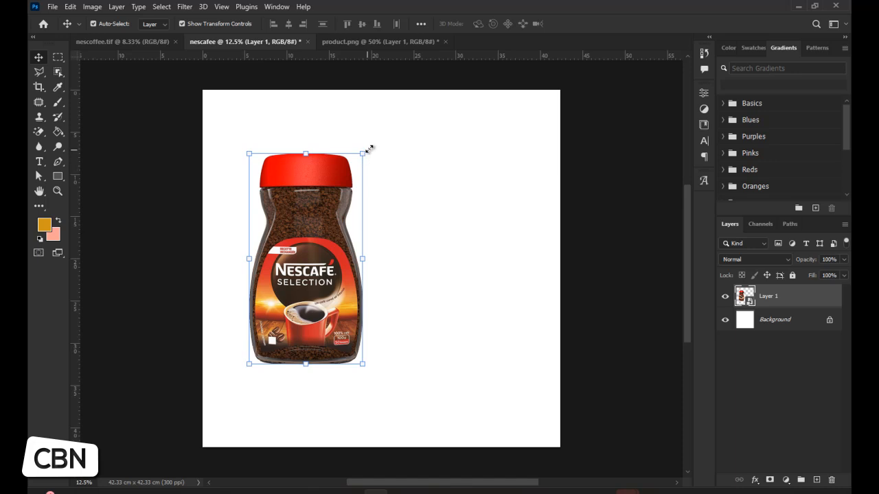
drag(367, 151, 388, 142)
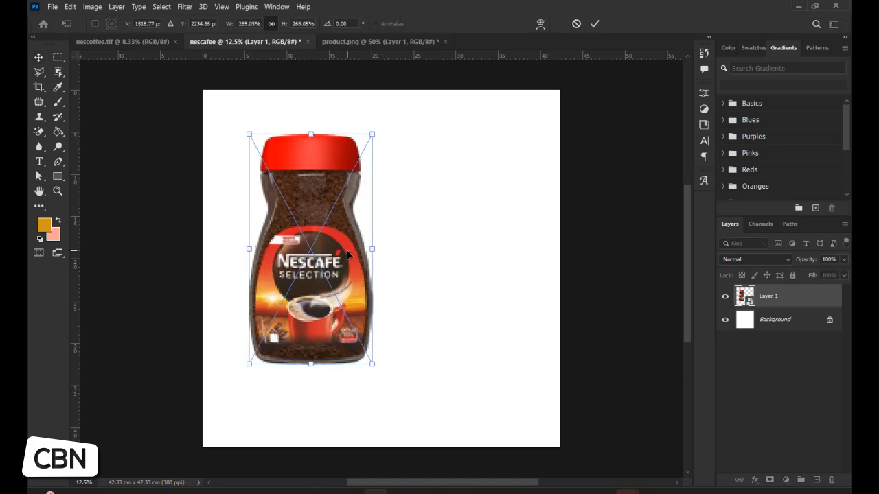
drag(348, 255, 347, 274)
click(594, 26)
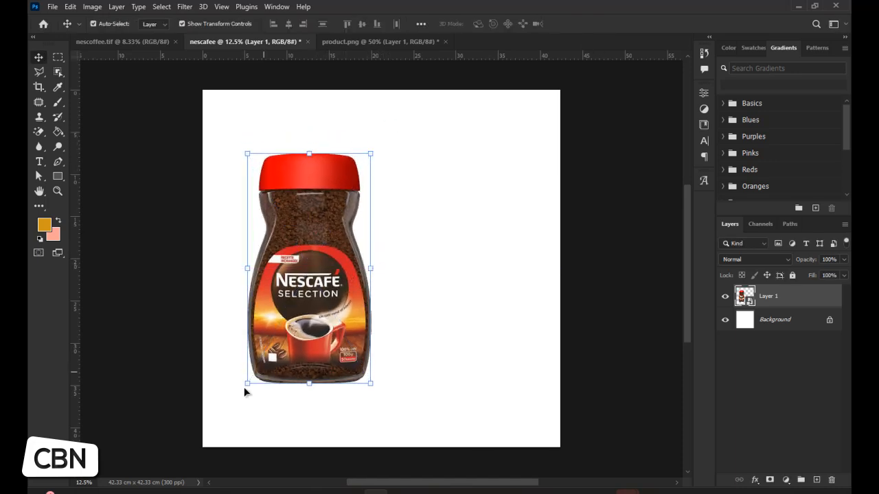
drag(245, 385, 271, 356)
click(595, 24)
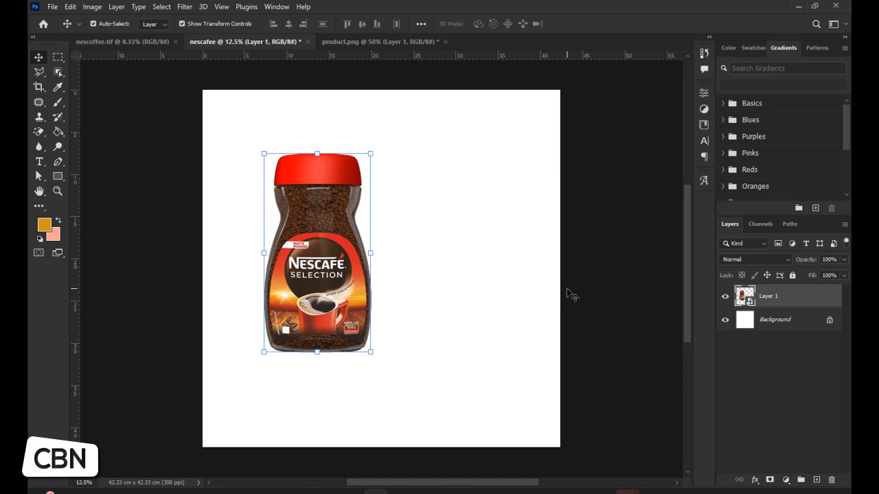
Add a new layer directly above the Background layer and name it "backfround"
click(793, 323)
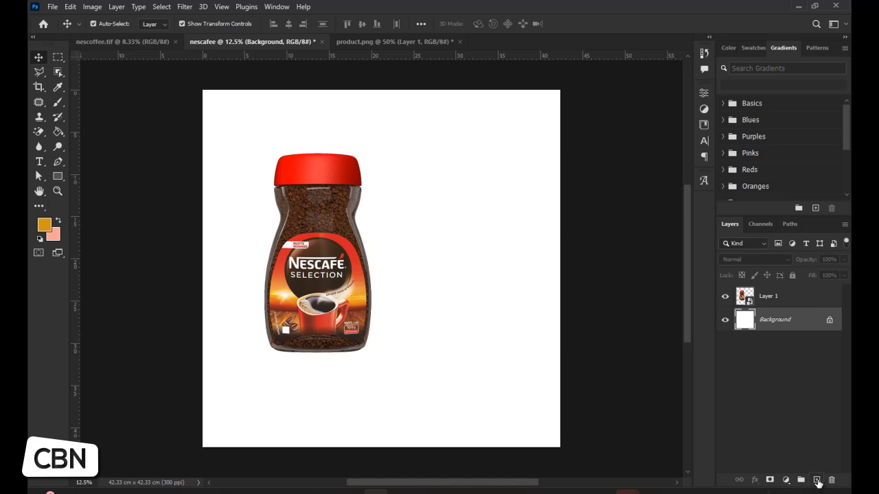
click(817, 481)
double_click(774, 320)
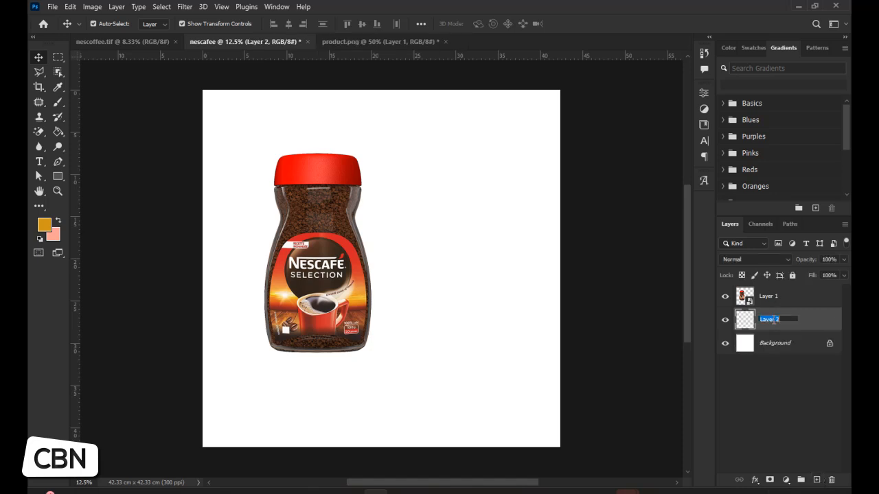
text(backfroun)
text(d)
key(Return)
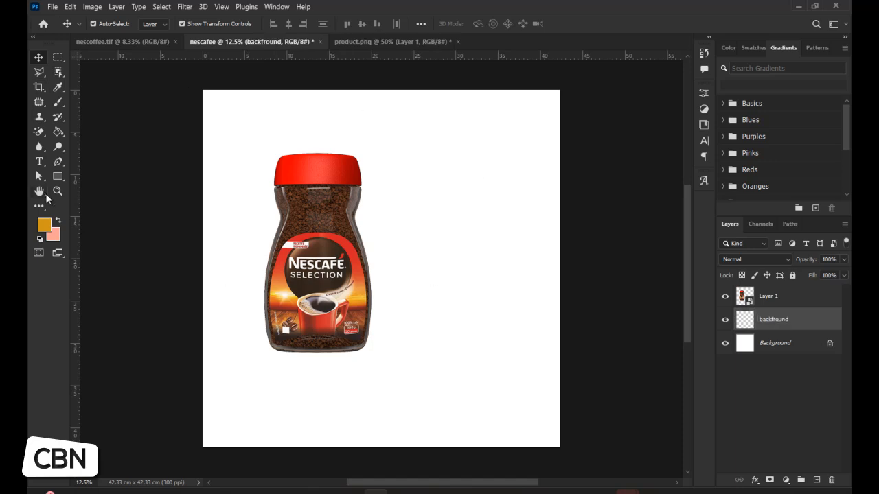
Sample a red from the jar's lid as the foreground colour and fill the backfround layer with it using the Paint Bucket
click(48, 226)
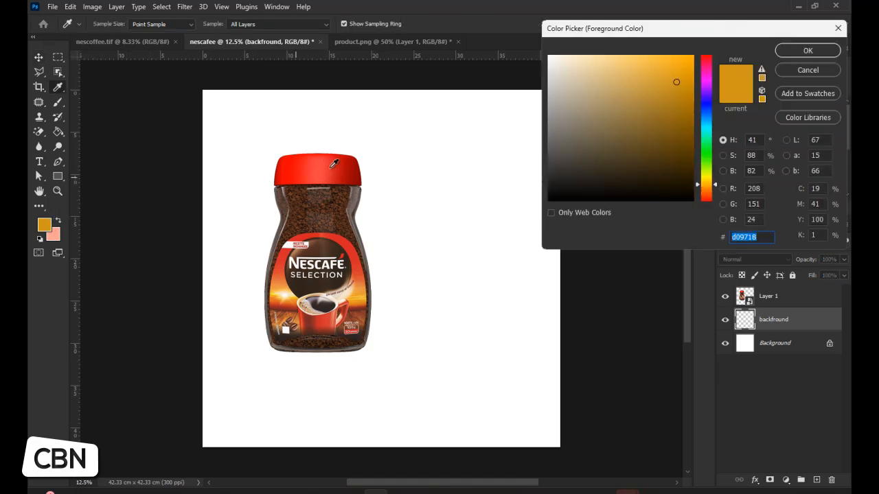
click(354, 166)
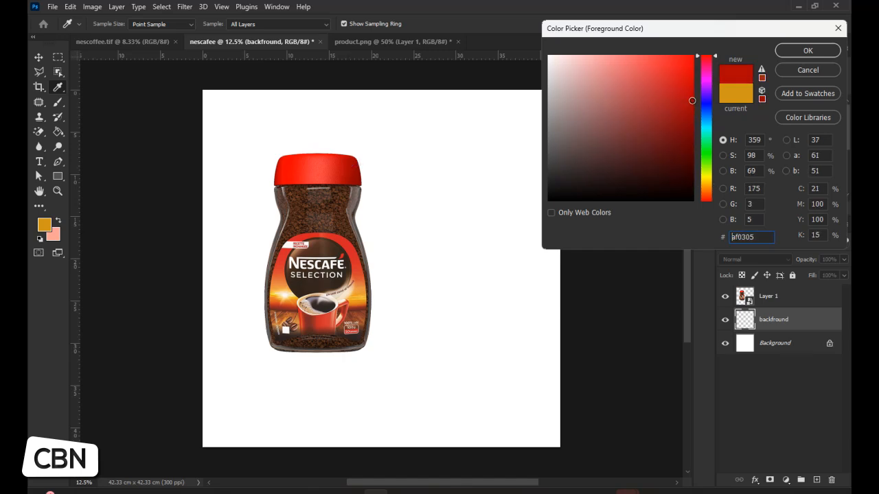
click(807, 50)
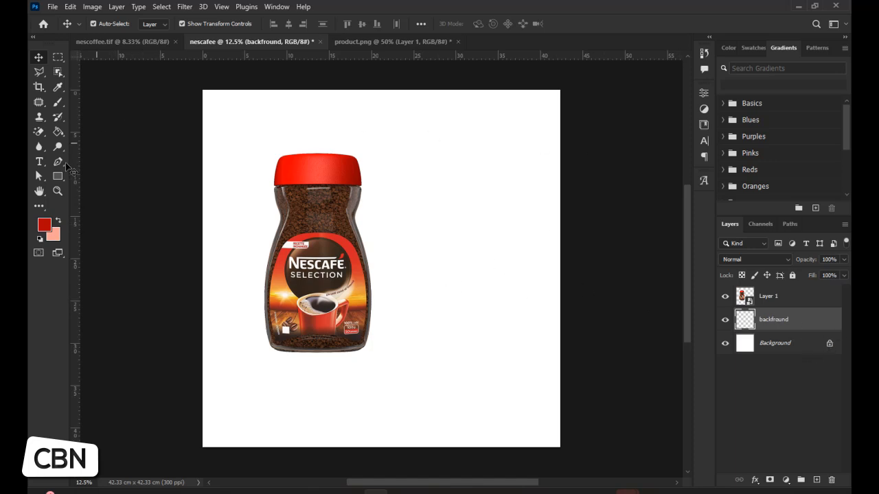
key(g)
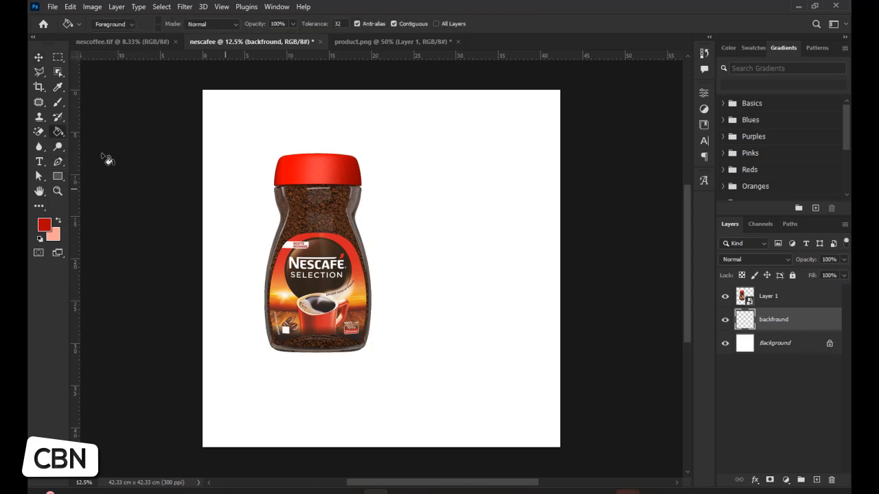
right_click(60, 135)
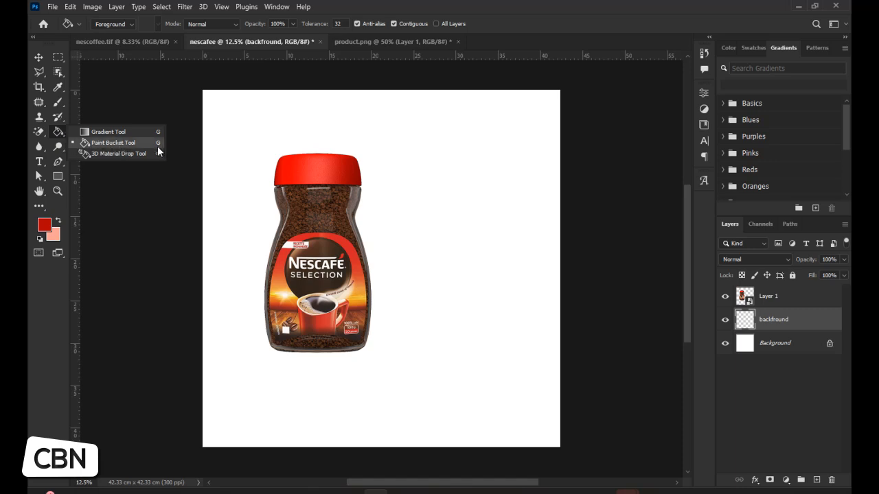
click(109, 140)
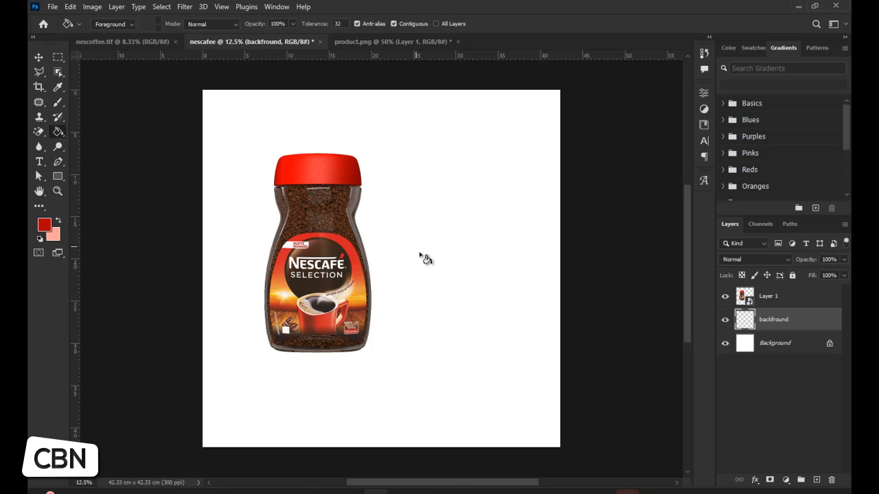
click(391, 243)
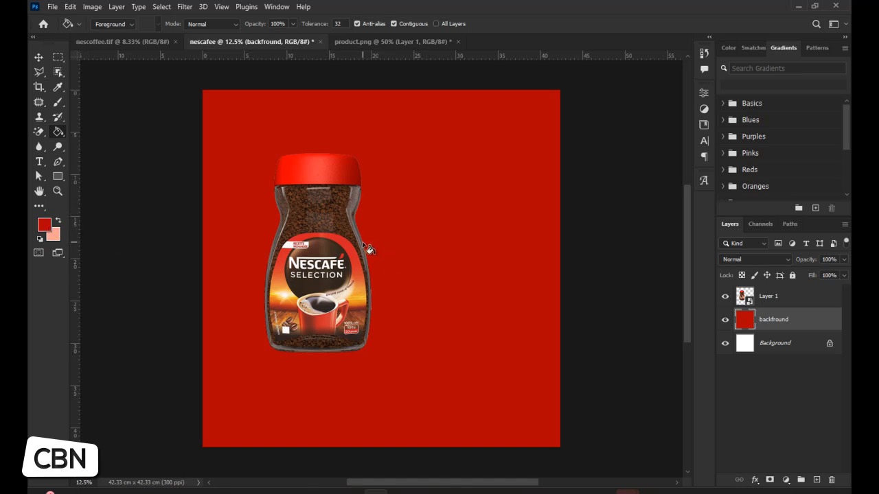
Darken the foreground colour to the deep red #890203 and refill the backfround layer with it
click(51, 227)
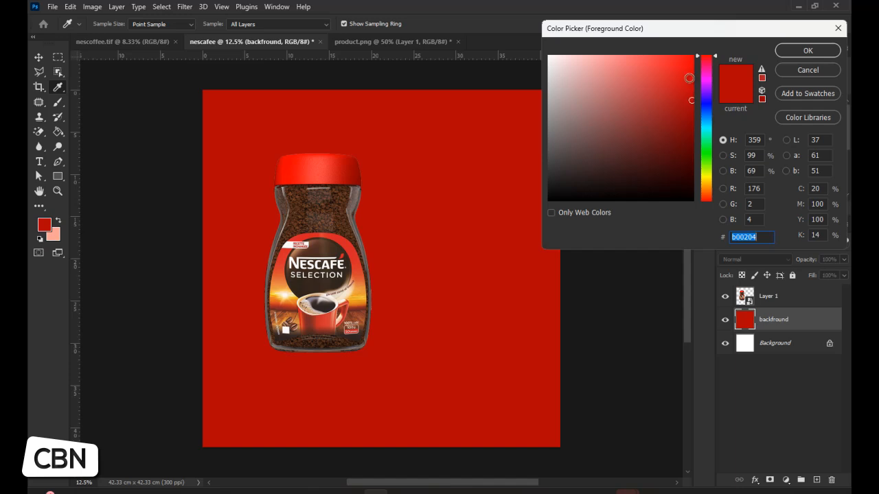
drag(689, 101, 692, 119)
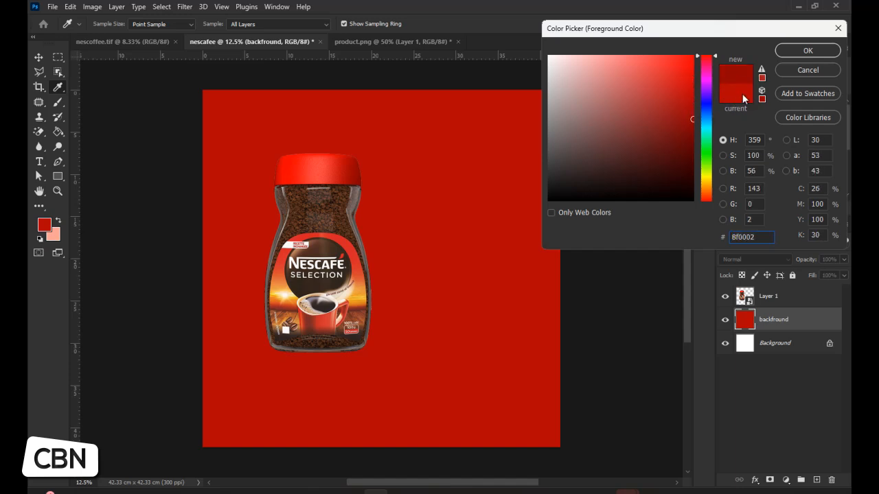
drag(686, 120, 691, 123)
click(816, 55)
key(g)
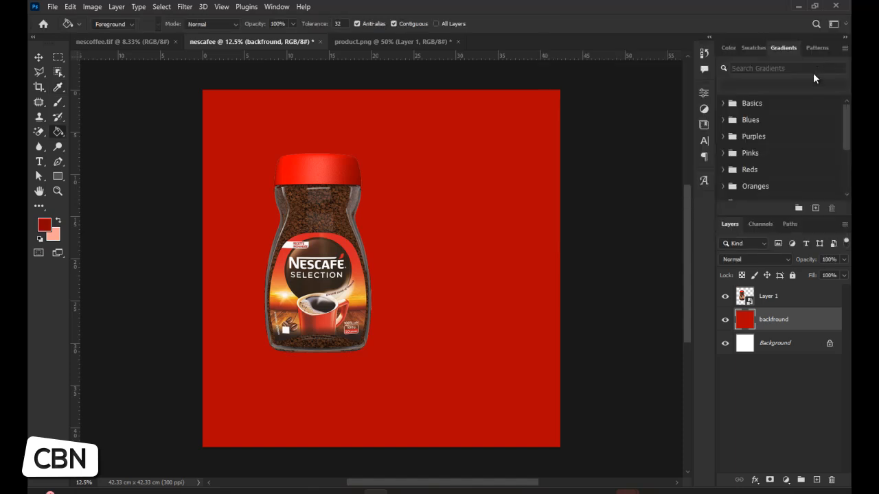
click(382, 252)
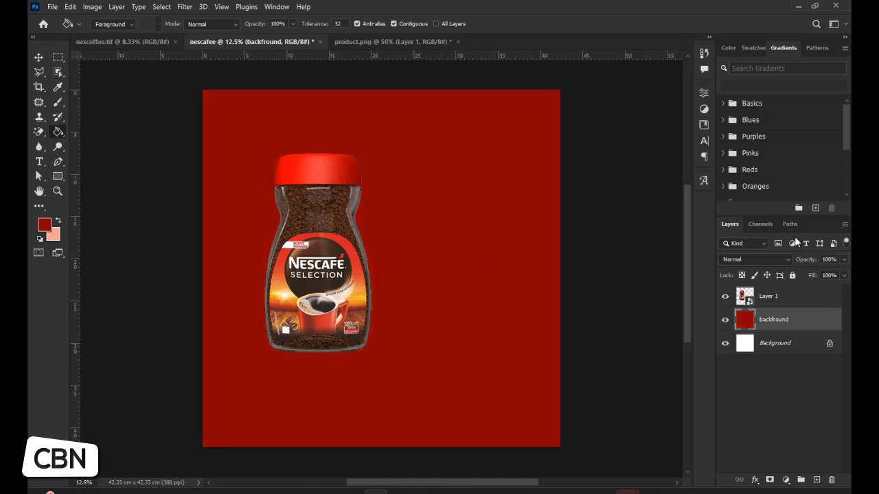
Examine the background lighting around the jar and cup in the finished nescoffee.tif poster, up close and as a whole
click(112, 36)
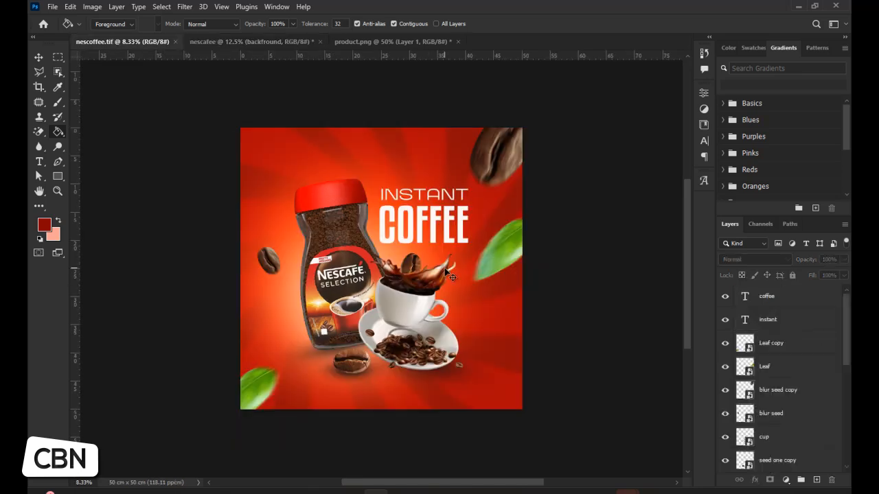
key(ctrl+plus)
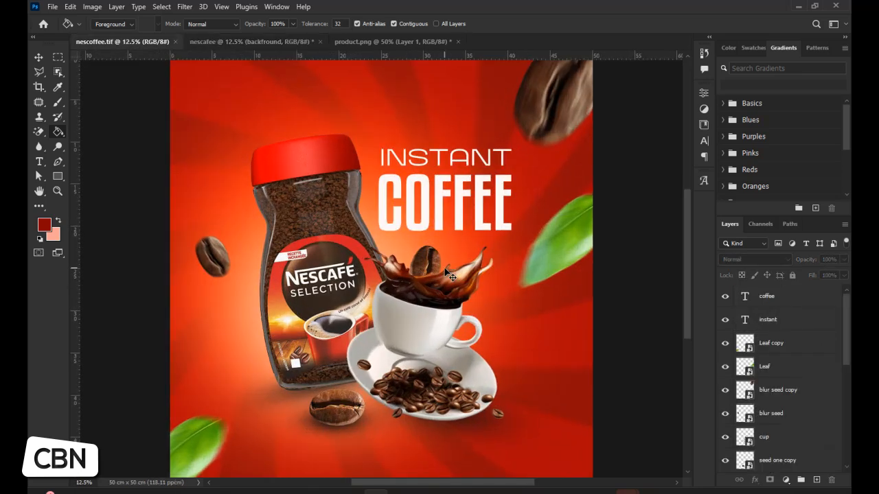
click(58, 190)
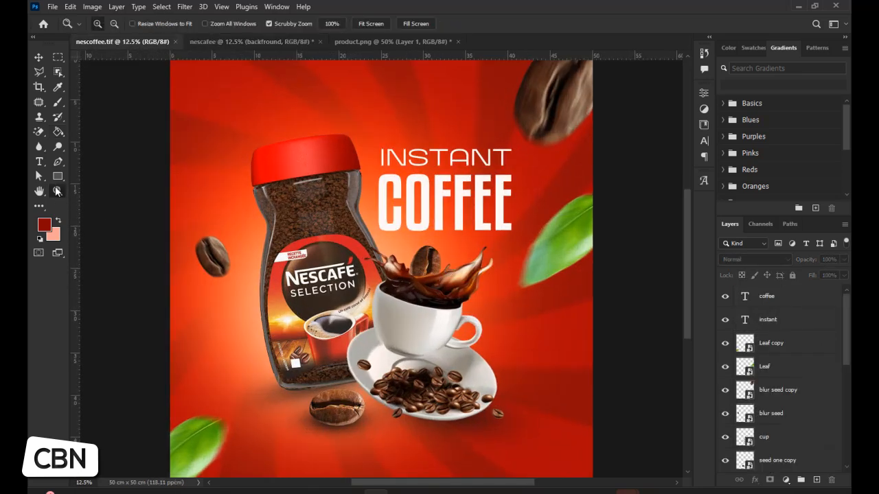
click(434, 266)
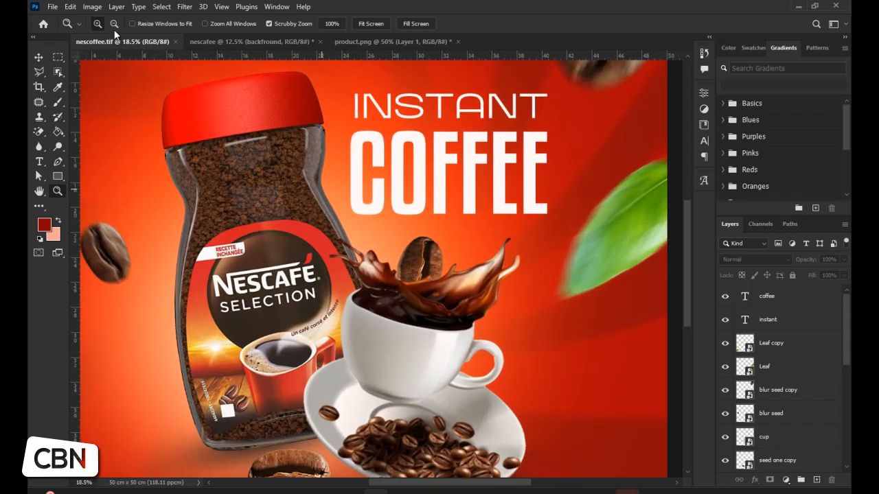
click(114, 25)
drag(339, 194, 315, 206)
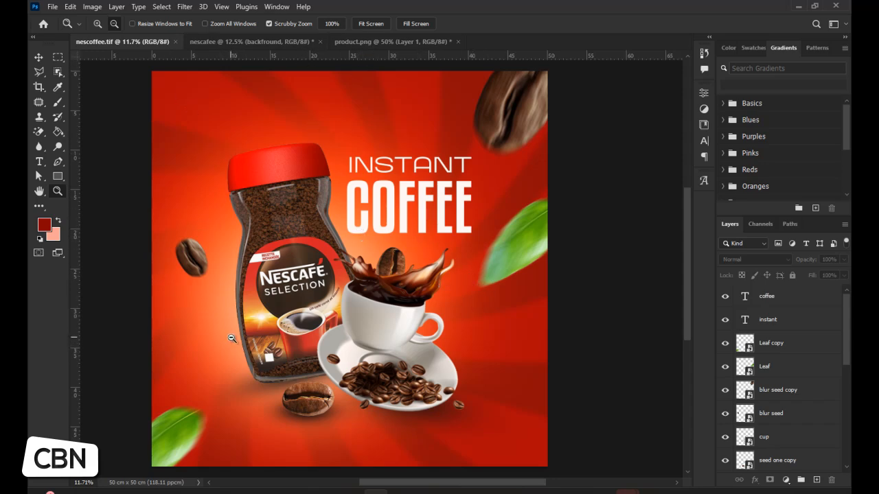
In the nescafee document, add a new layer above the backfround layer and name it "lighet red"
click(267, 40)
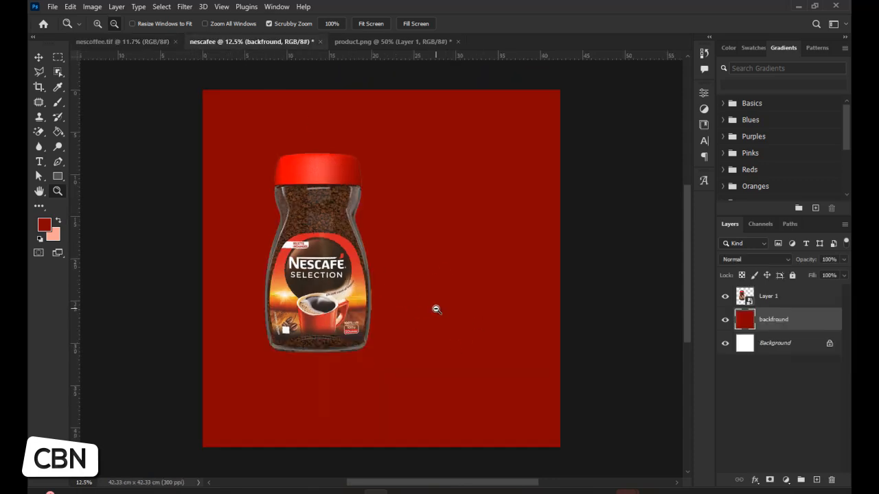
click(816, 479)
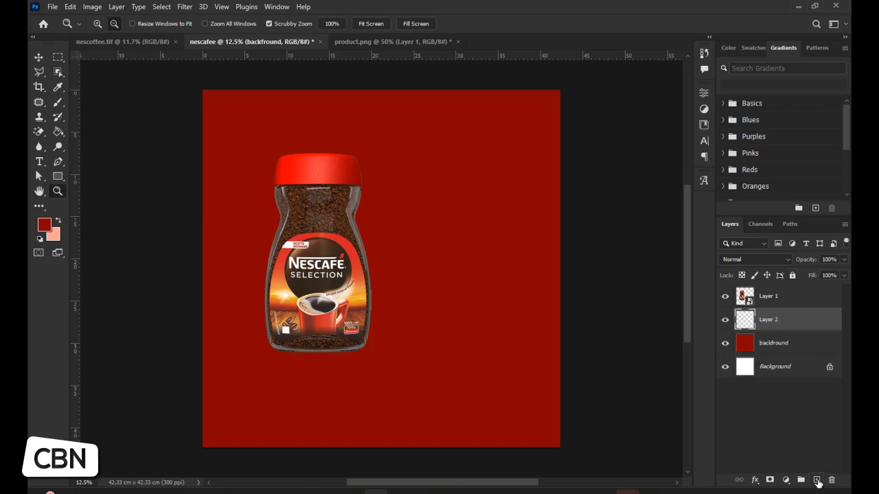
double_click(769, 320)
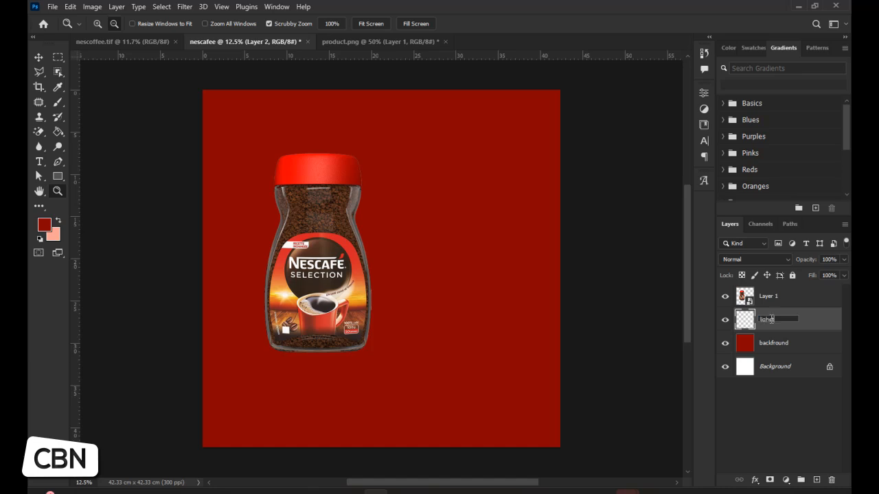
text(lighet red)
key(Return)
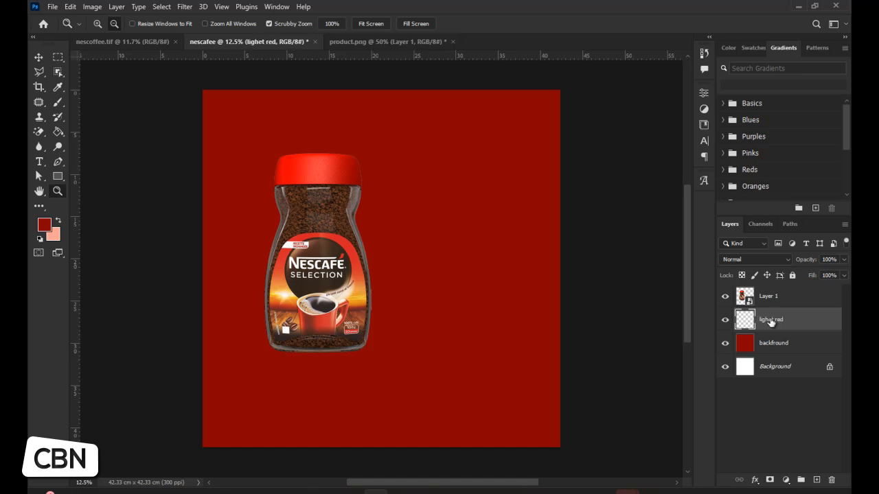
Change the foreground colour to a bright orange-red by shifting the hue slightly towards orange and raising the brightness
click(45, 227)
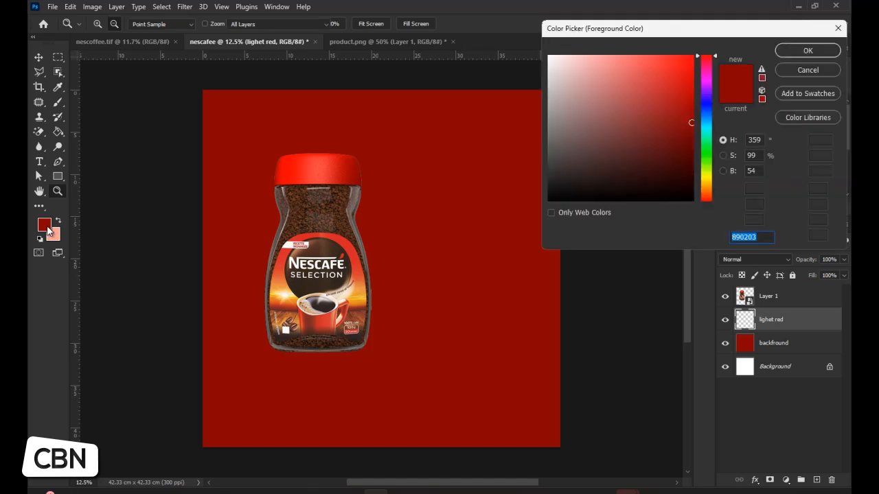
click(394, 228)
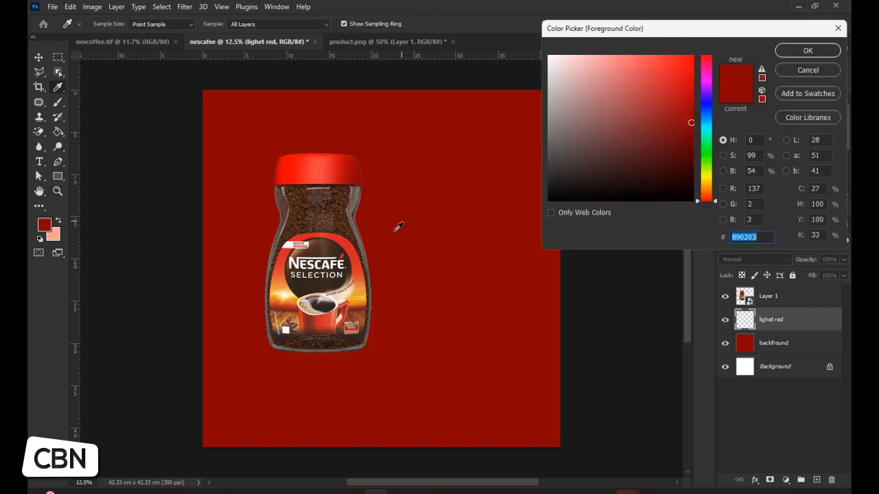
drag(706, 201, 709, 193)
drag(690, 123, 689, 90)
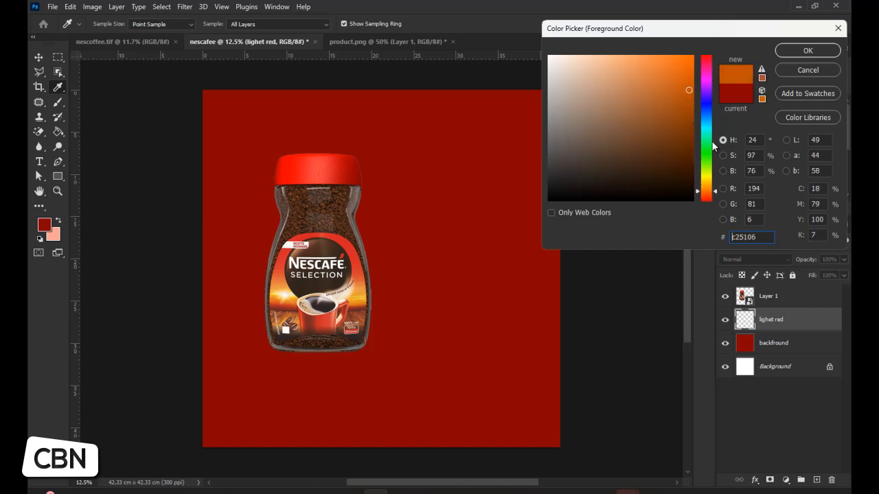
drag(718, 195, 718, 199)
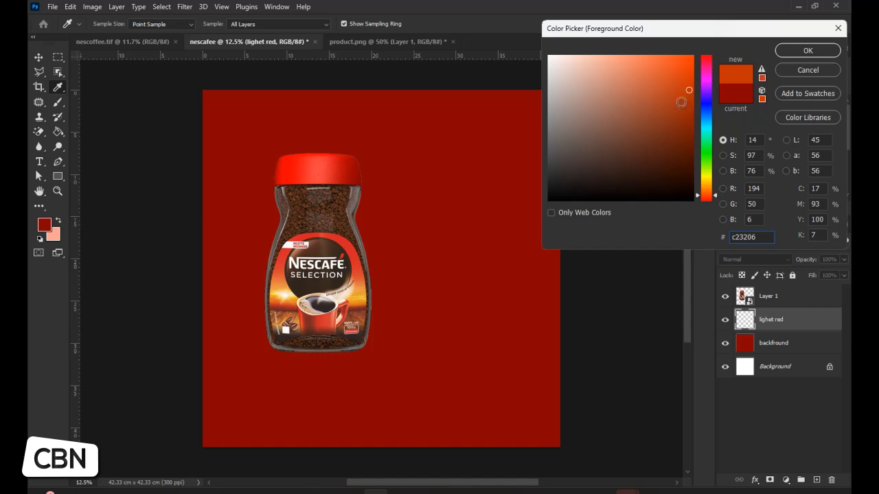
drag(681, 101, 691, 75)
click(805, 51)
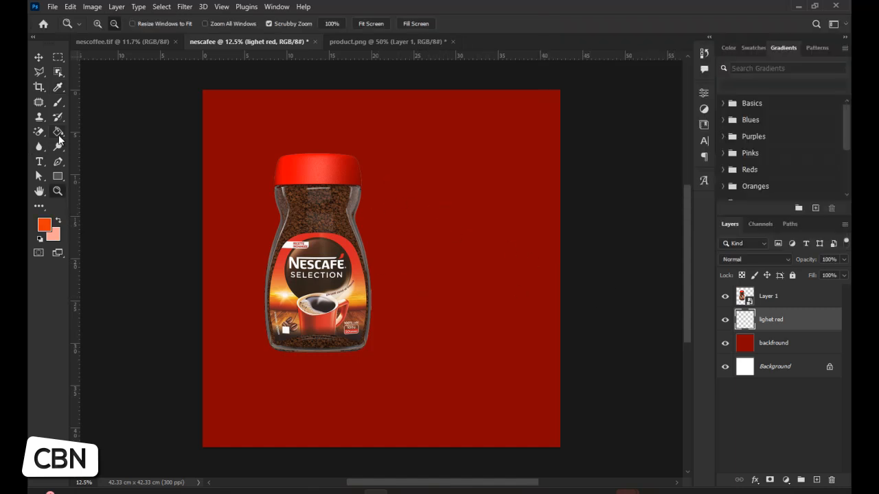
Paint an orange-red glow behind the jar on the lighet red layer with one dab of a 3400 px Soft Round brush
click(57, 104)
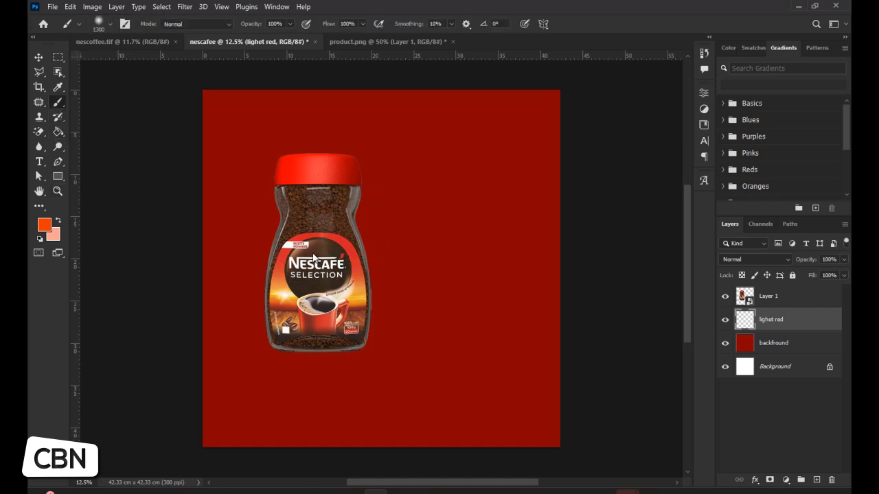
right_click(318, 255)
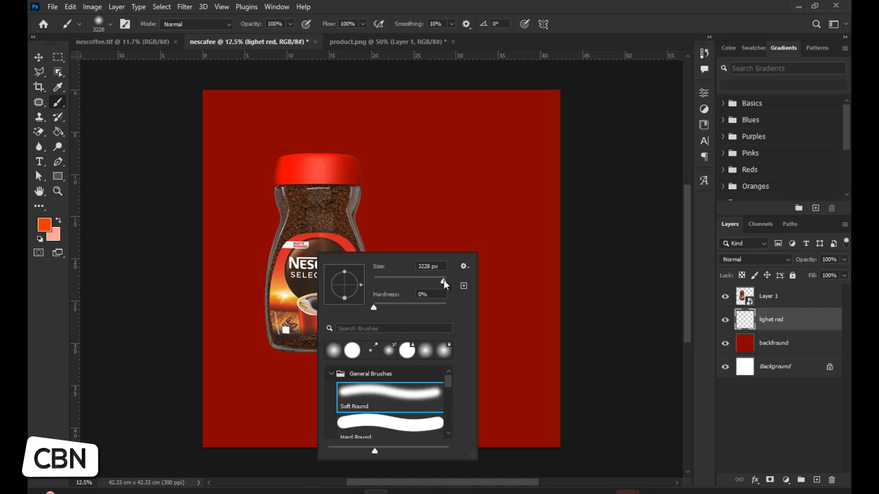
click(769, 319)
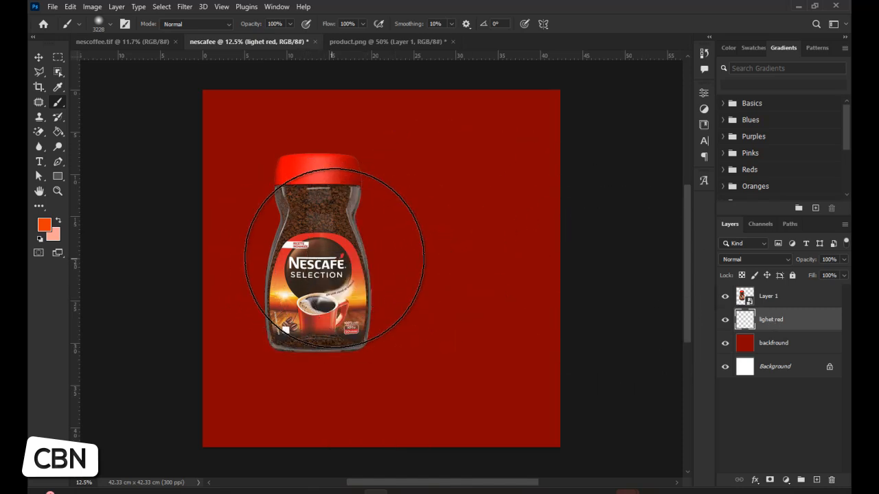
key(bracketright)
key(bracketright)
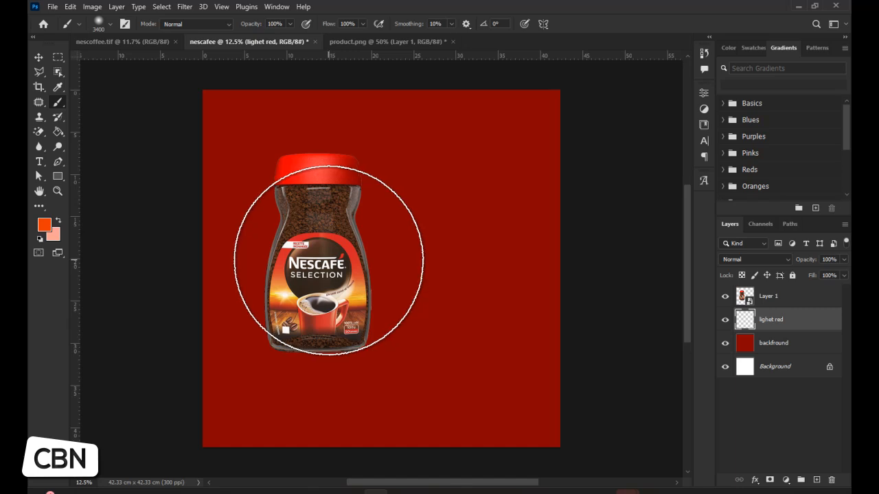
key(bracketleft)
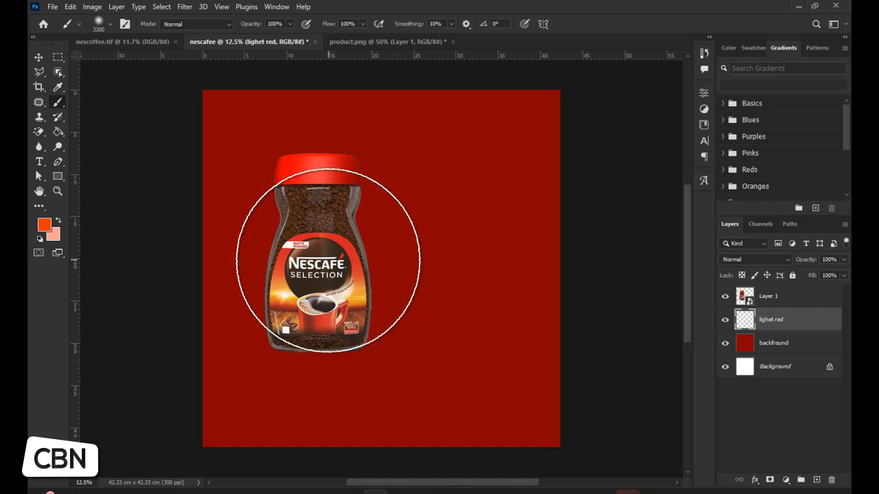
key(bracketright)
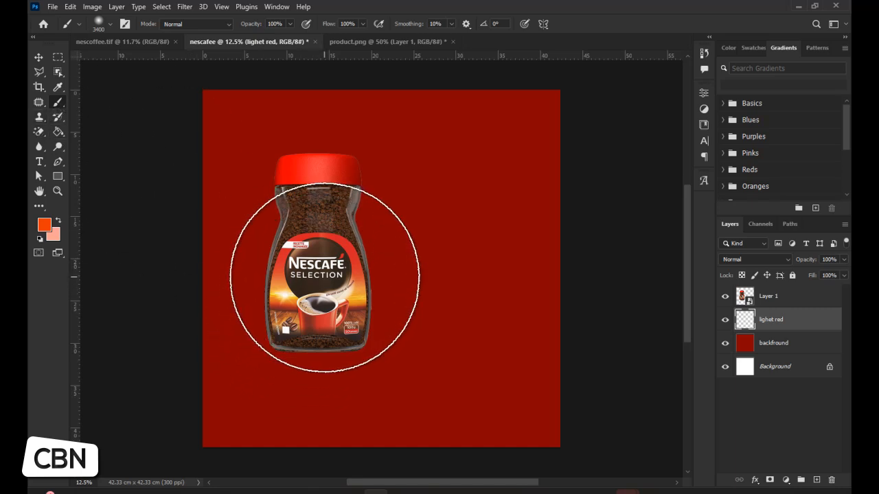
click(325, 277)
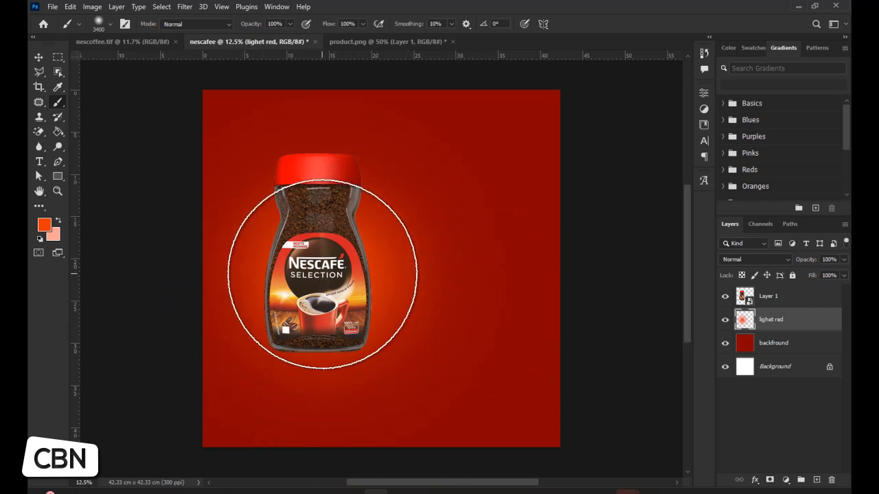
Strengthen the orange-red glow behind the jar on the lighet red layer with more dabs of the 3400 px soft brush
click(322, 274)
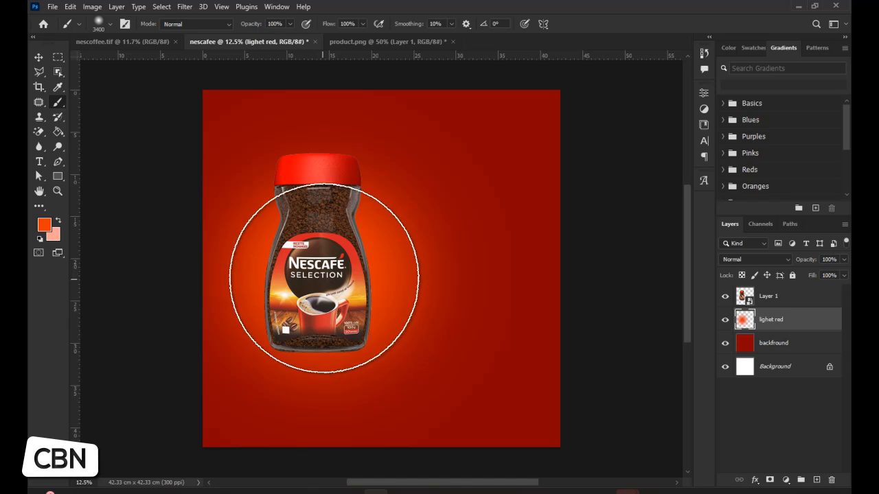
click(322, 279)
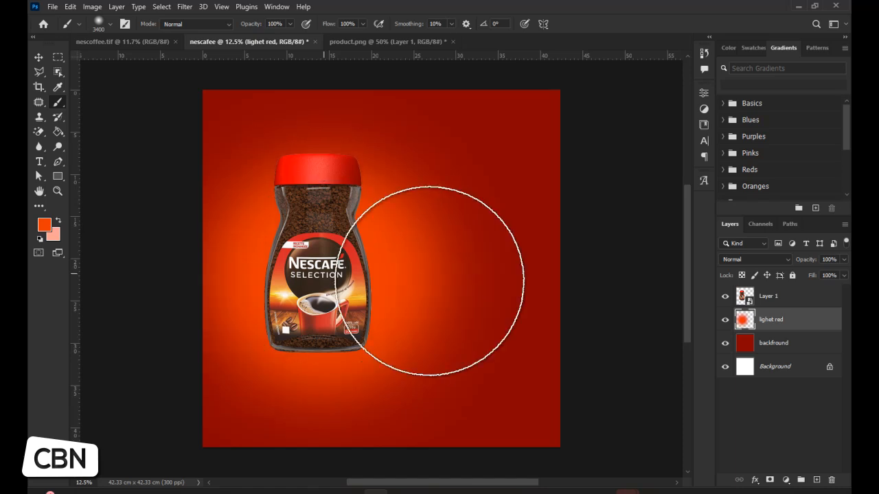
Add a new layer above the lighet red layer and set the foreground colour to the lighter orange ff7c2d
click(816, 479)
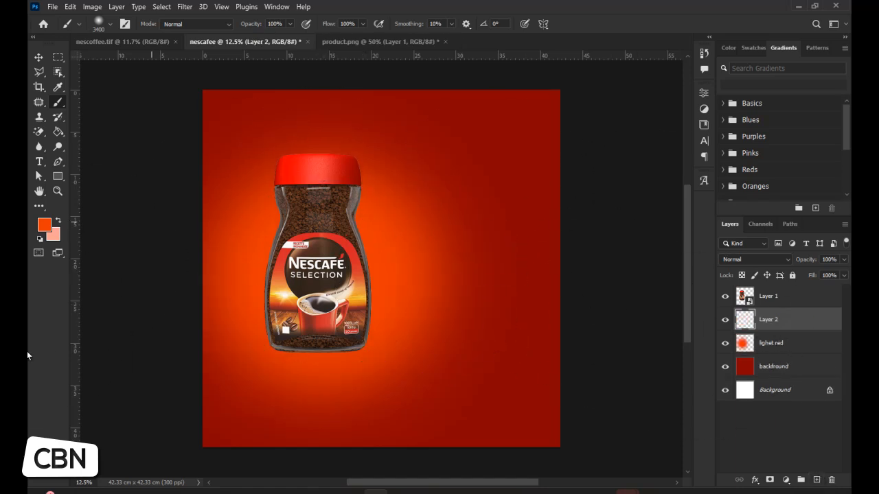
click(44, 226)
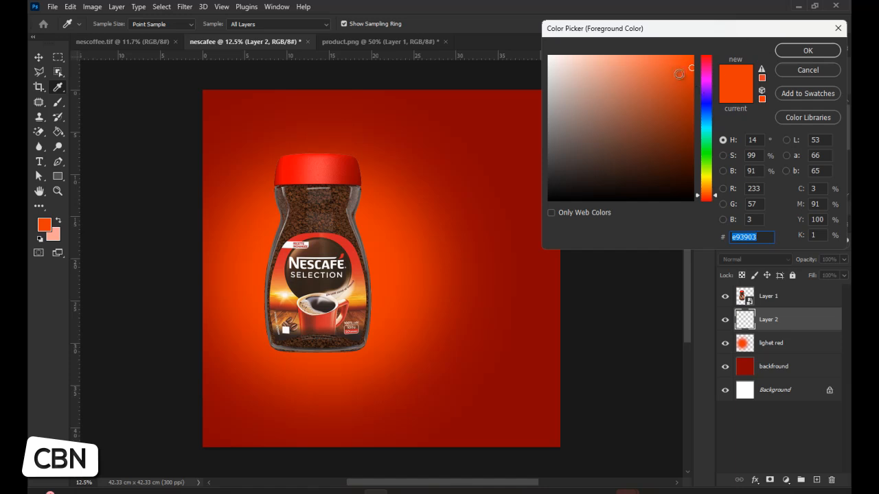
text(ff5e2c)
drag(704, 192, 707, 192)
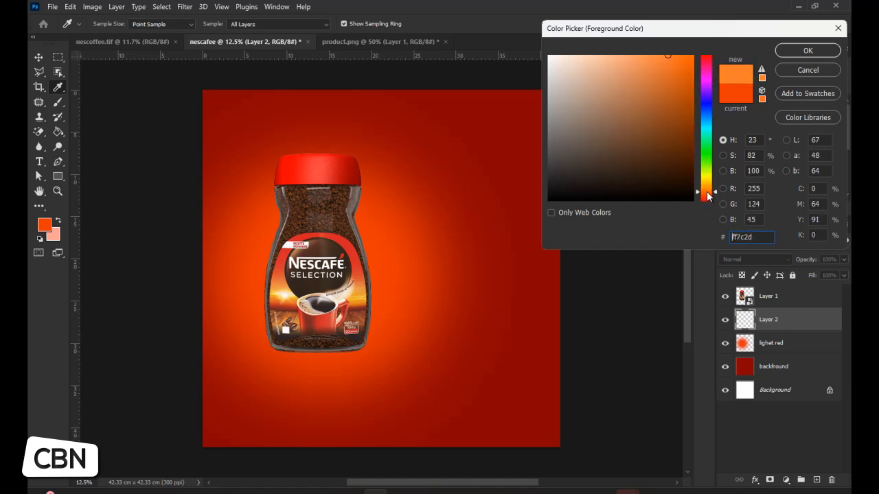
click(786, 53)
Paint a lighter orange glow behind the jar's lower half on Layer 2 with a 2520 px Soft Round brush
key(b)
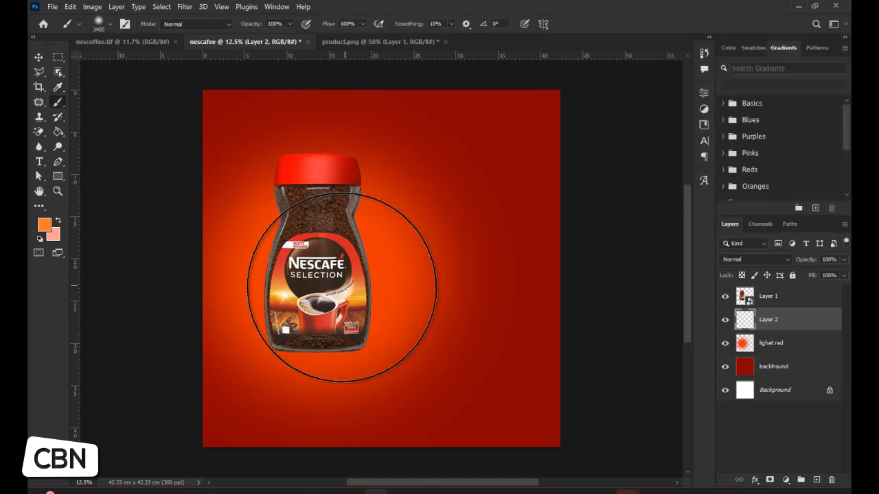
right_click(372, 247)
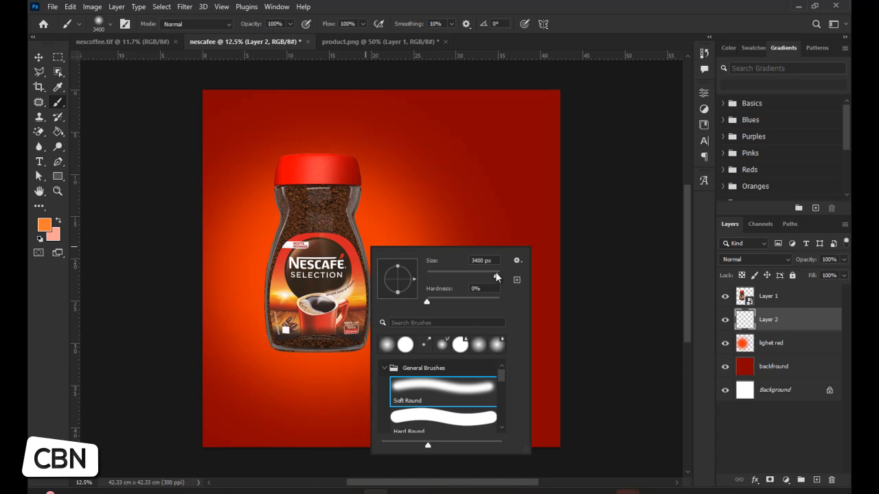
drag(494, 272, 496, 275)
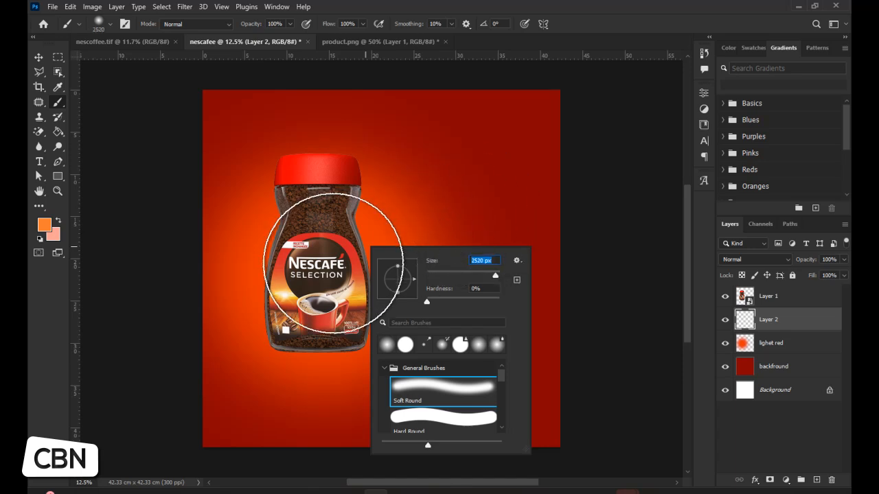
key(Return)
mouse_move(311, 291)
mouse_down()
mouse_move(278, 291)
mouse_move(314, 294)
mouse_up()
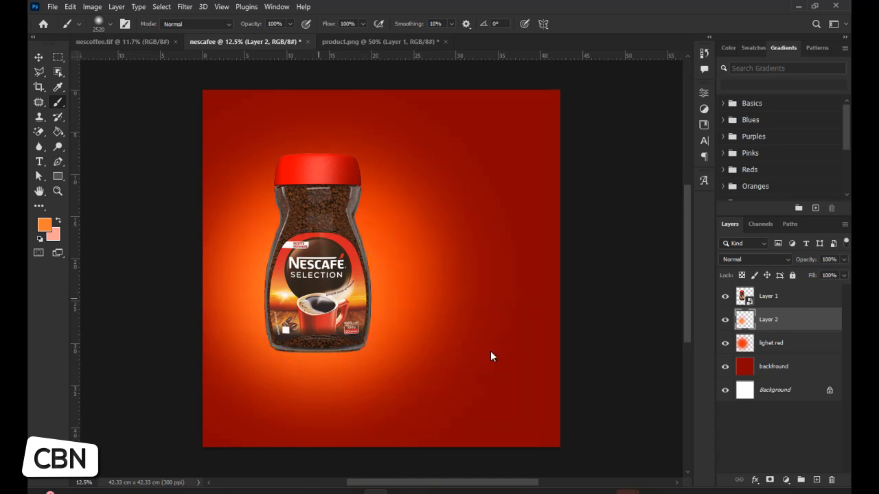
Compare the jar with the finished nescoffee.tif poster, then tilt it to -13.51° and scale it down to 215.70%
click(121, 42)
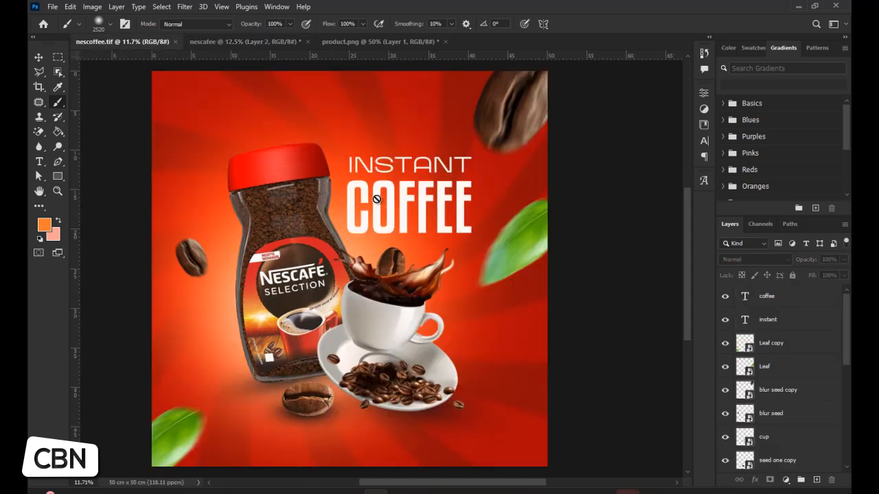
click(269, 46)
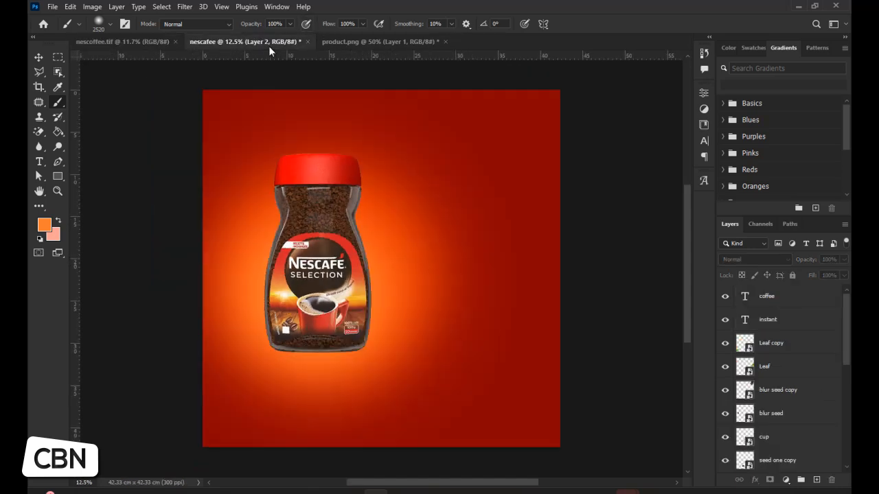
click(39, 57)
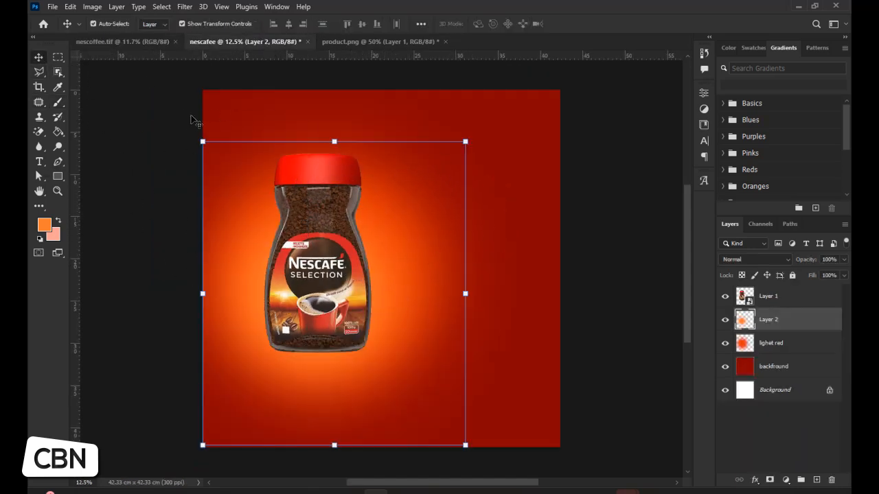
click(339, 179)
drag(377, 157, 362, 120)
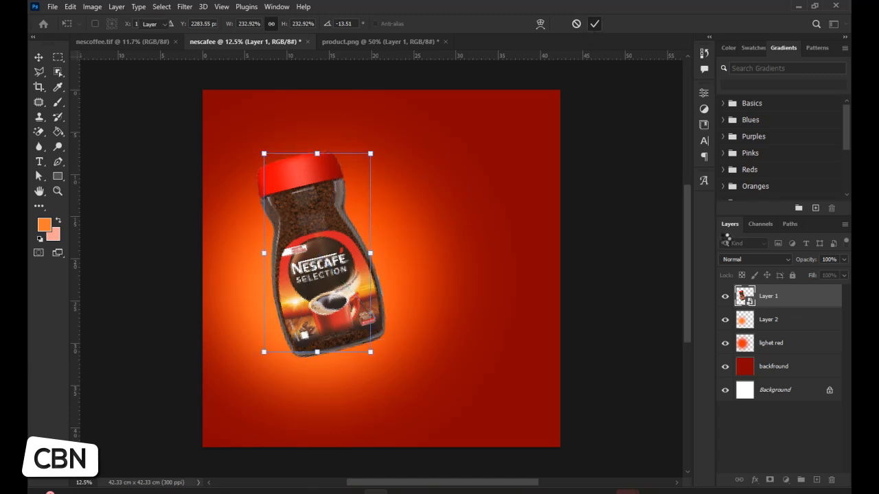
click(594, 24)
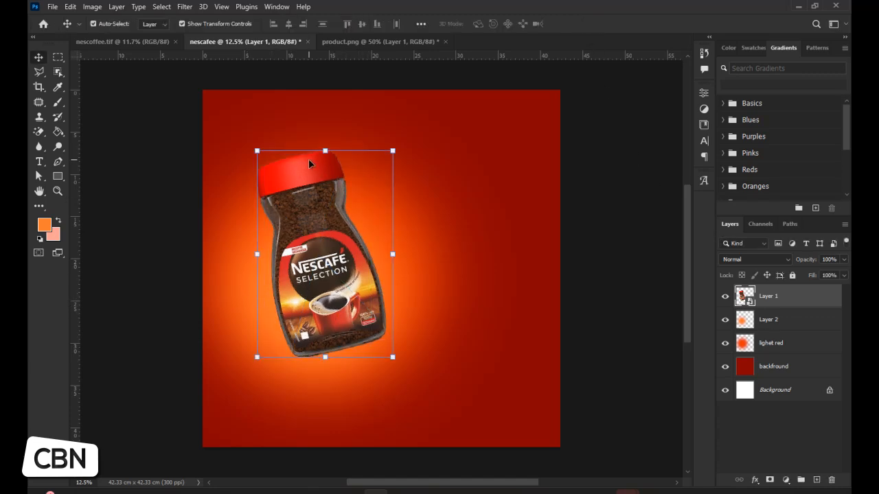
drag(325, 150, 300, 203)
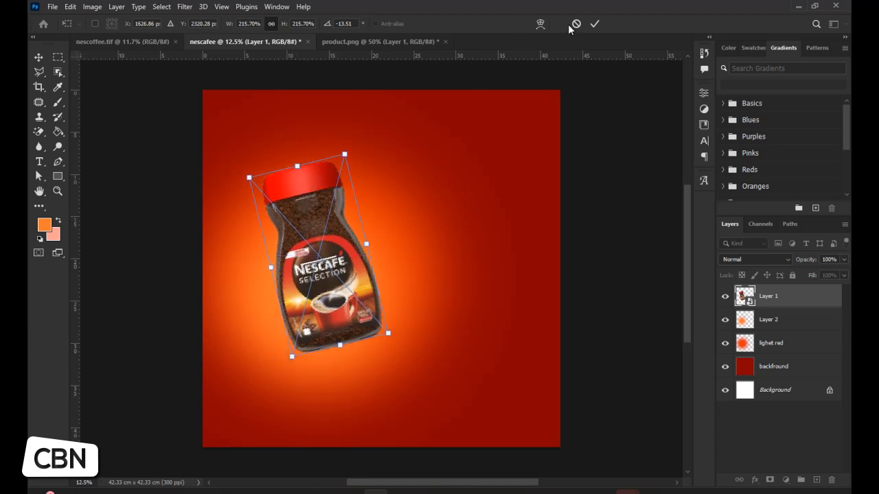
click(593, 25)
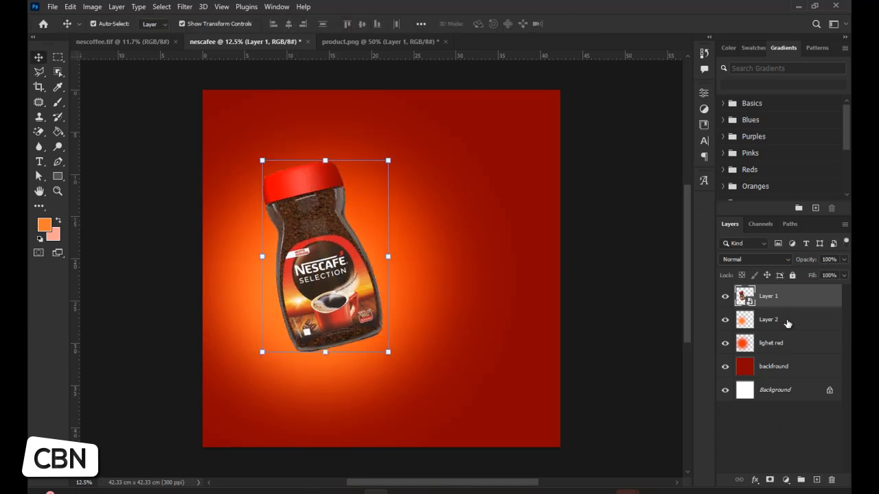
Add a new layer above Layer 2 and change the foreground colour to a pale peach-orange with a hue of 23°
click(787, 323)
click(817, 480)
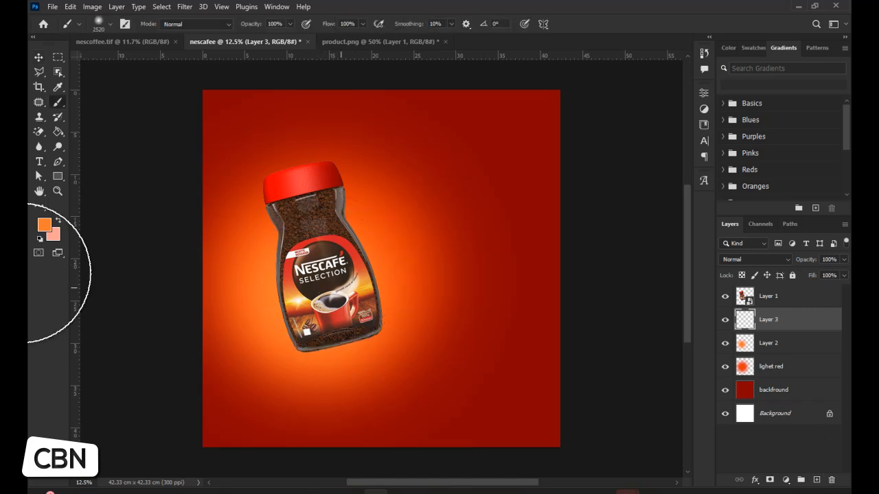
click(44, 225)
drag(655, 70, 630, 44)
click(618, 56)
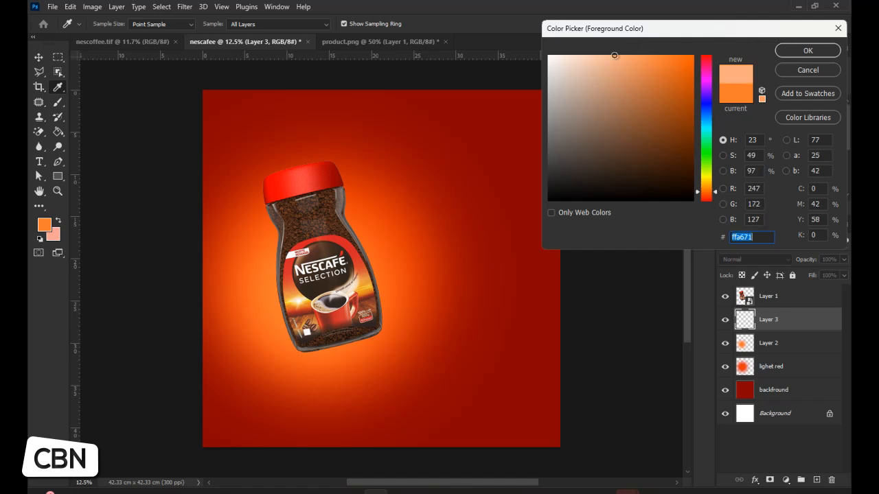
click(807, 50)
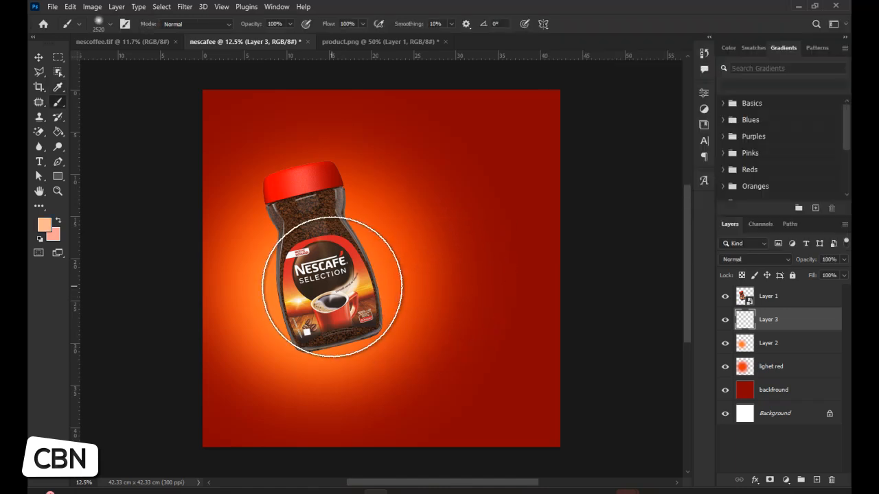
Paint a soft peach glow behind the jar on Layer 3, enlarging the Soft Round brush from 1457 px to 2200 px
right_click(350, 291)
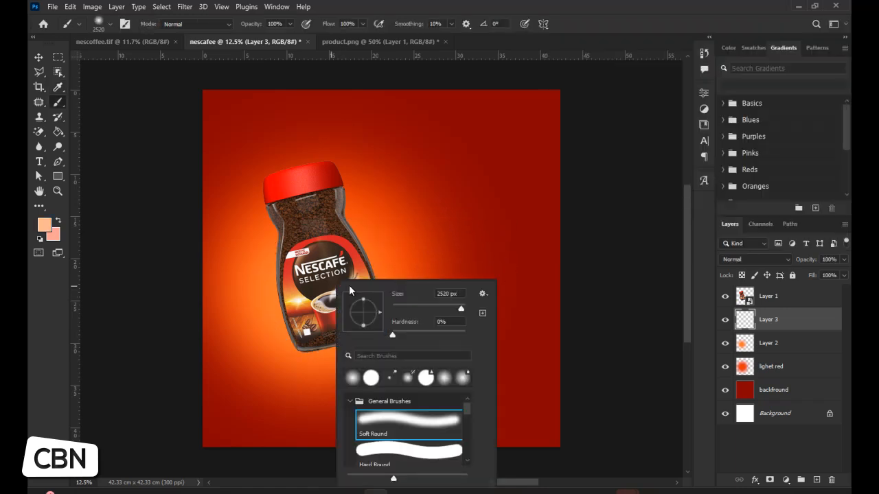
click(458, 307)
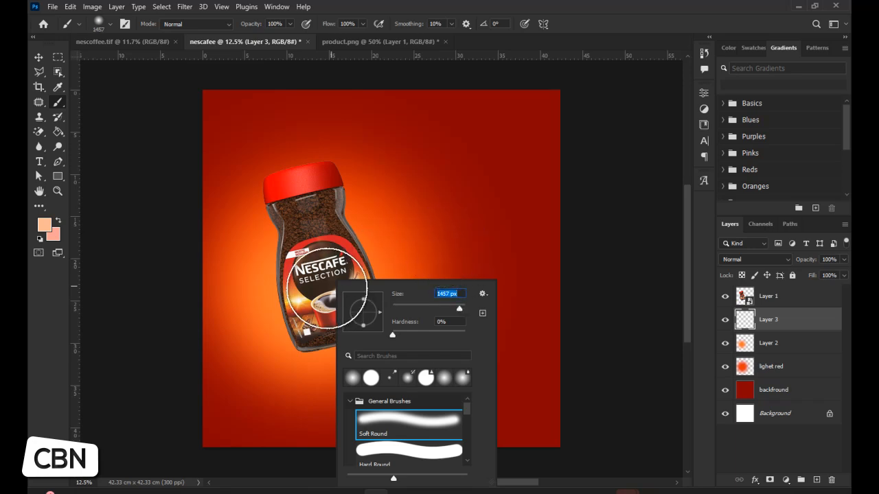
key(Return)
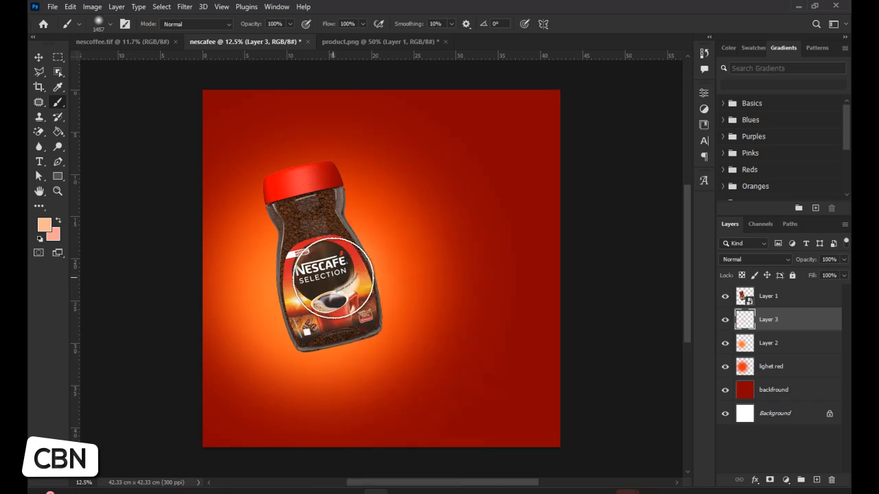
key(bracketright)
key(bracketright)
key(bracketright)
key(bracketright)
key(bracketright)
key(bracketright)
key(bracketright)
key(bracketright)
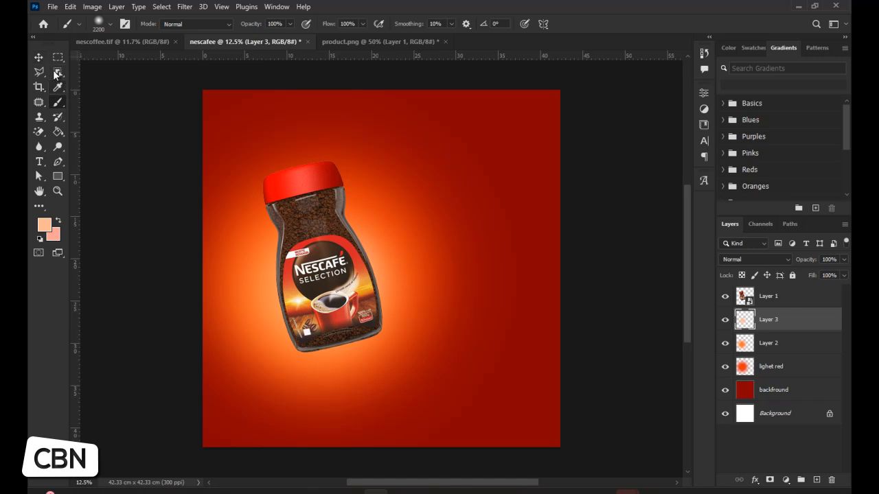
Enlarge the tilted jar so that it fills more of the poster's left half, and undo the extra adjustment
key(v)
click(305, 197)
drag(328, 156, 345, 110)
mouse_move(374, 222)
mouse_down()
mouse_move(382, 217)
mouse_move(374, 249)
mouse_move(374, 231)
mouse_up()
key(ctrl+z)
key(Return)
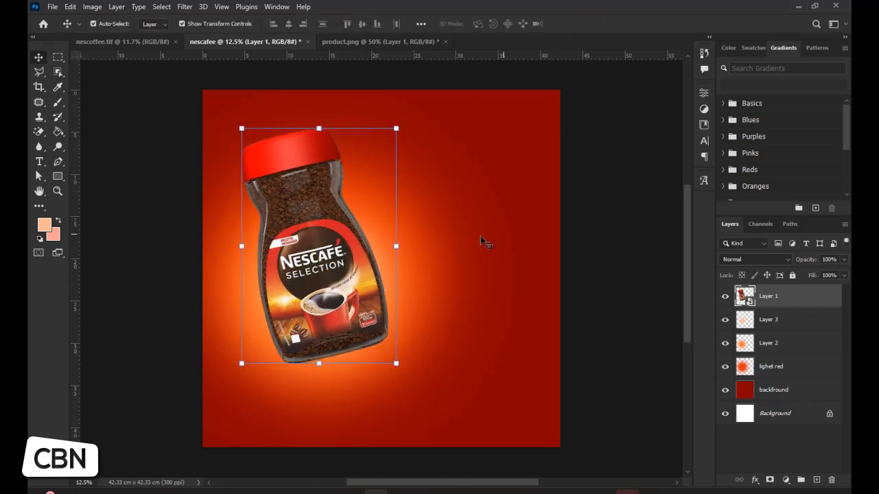
Place the cup image from the nescaffe folder over the jar's lower right and scale it to 88.09%
click(401, 492)
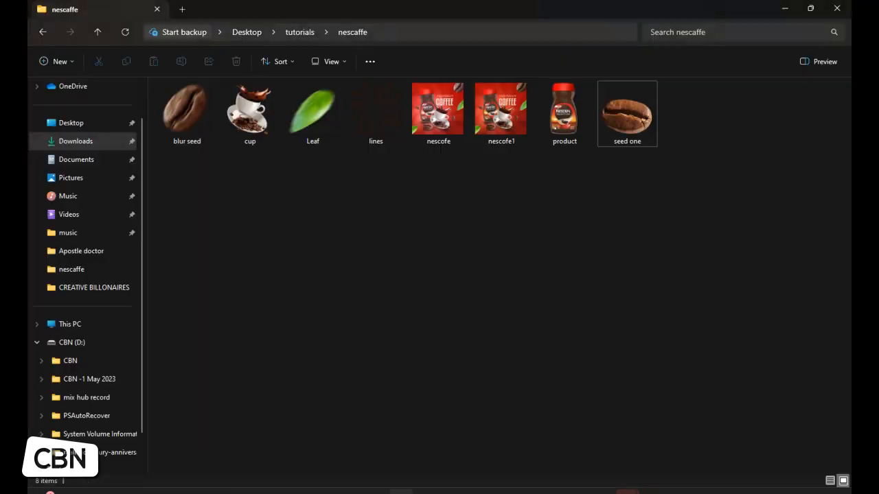
click(235, 115)
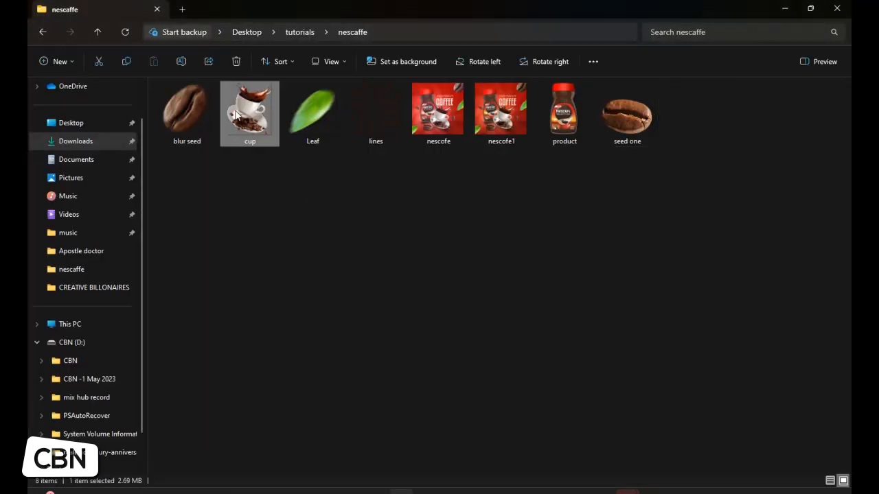
drag(251, 114, 374, 317)
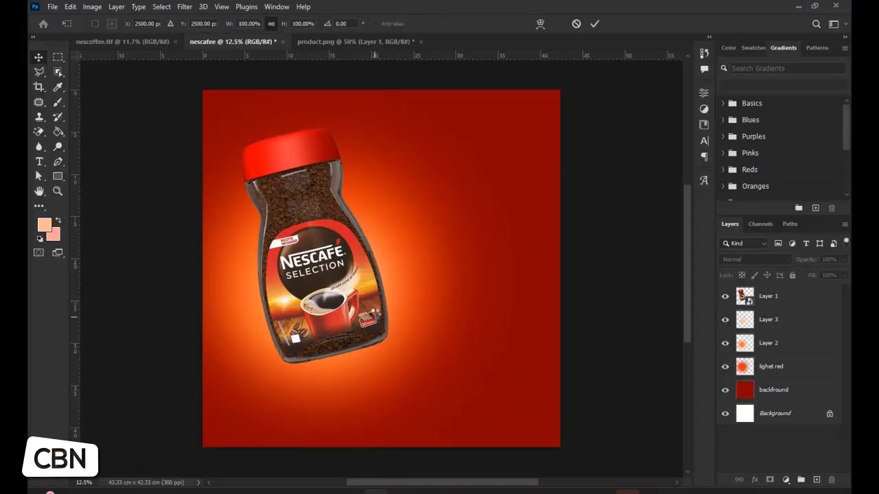
drag(377, 287, 393, 312)
drag(484, 187, 463, 213)
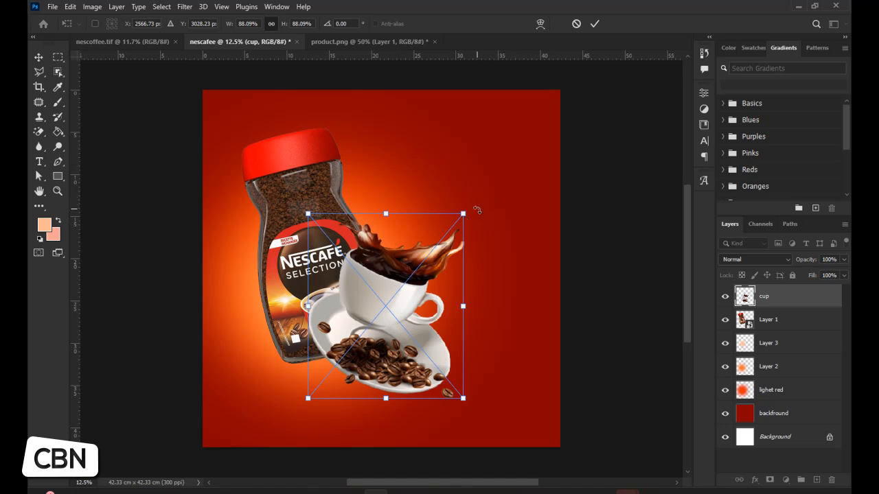
Rotate the cup to -13.68°, shrink it slightly and position it in front of the jar's lower right side
drag(476, 209, 454, 183)
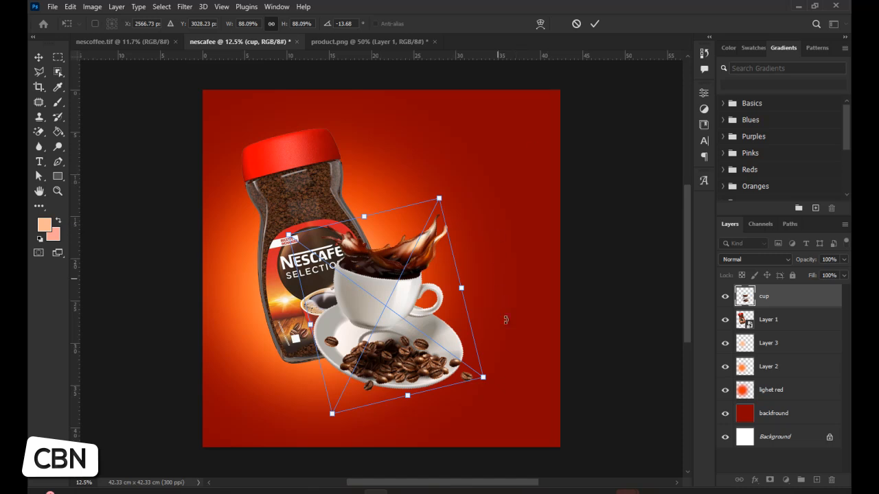
drag(484, 379, 475, 374)
drag(394, 334, 407, 344)
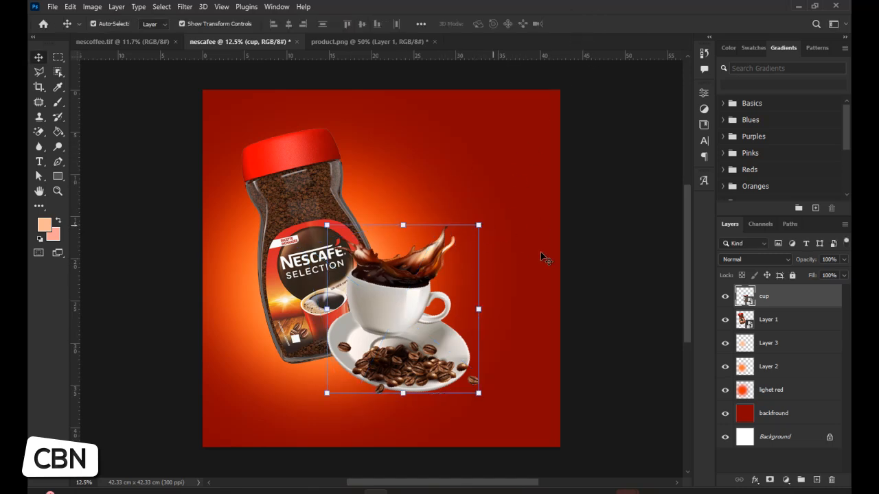
click(594, 240)
Straighten the jar slightly by rotating it to -8.24°
click(312, 229)
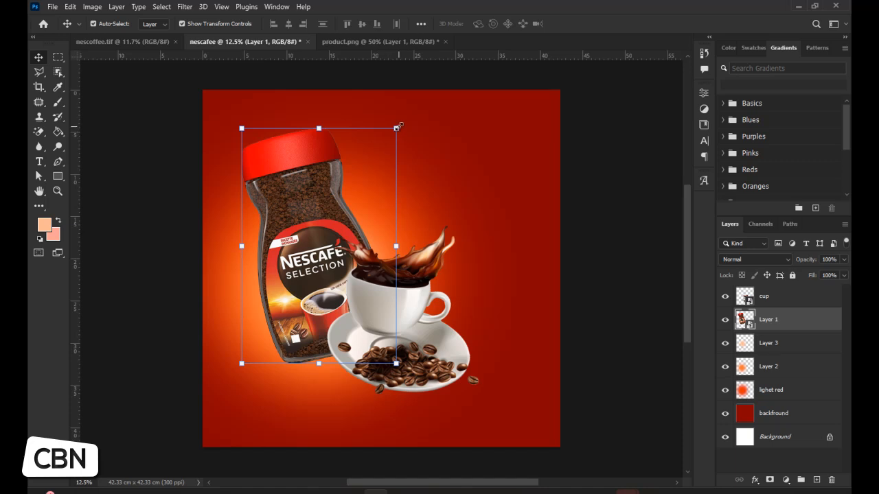
drag(396, 127, 410, 142)
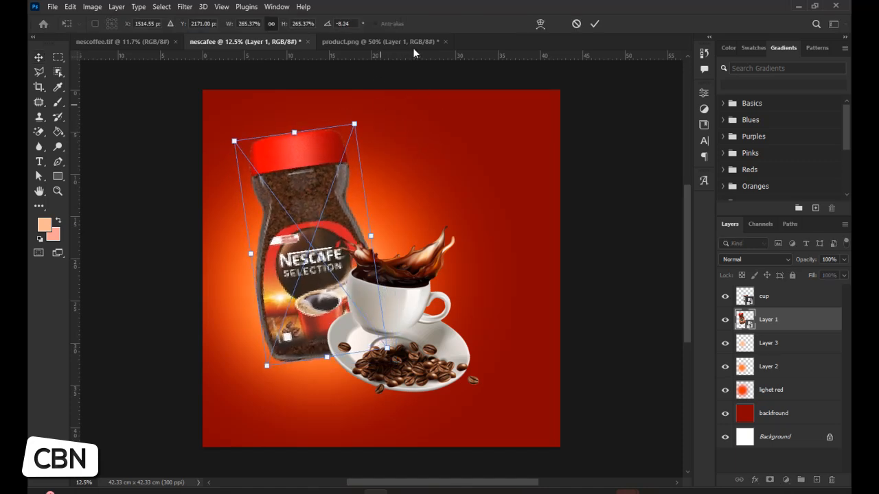
click(593, 25)
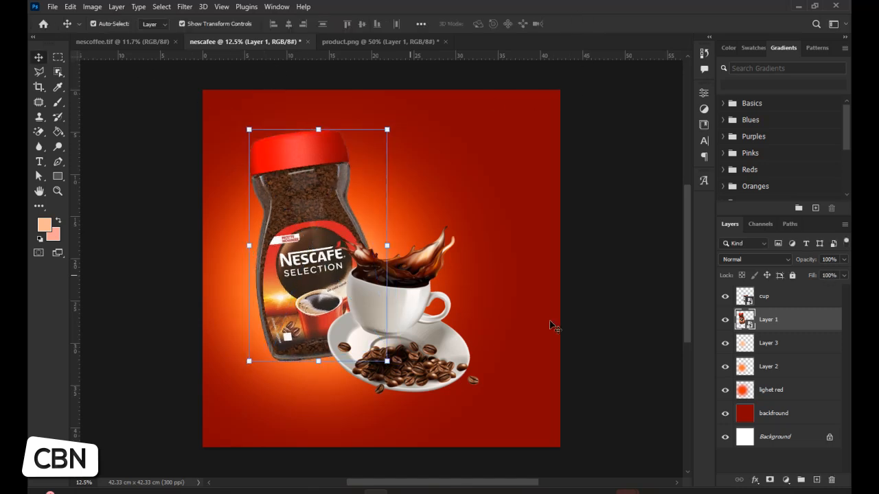
Check the bean in the nescoffee.tif poster, then place the seed one image from the nescaffe folder just below the jar
mouse_move(401, 491)
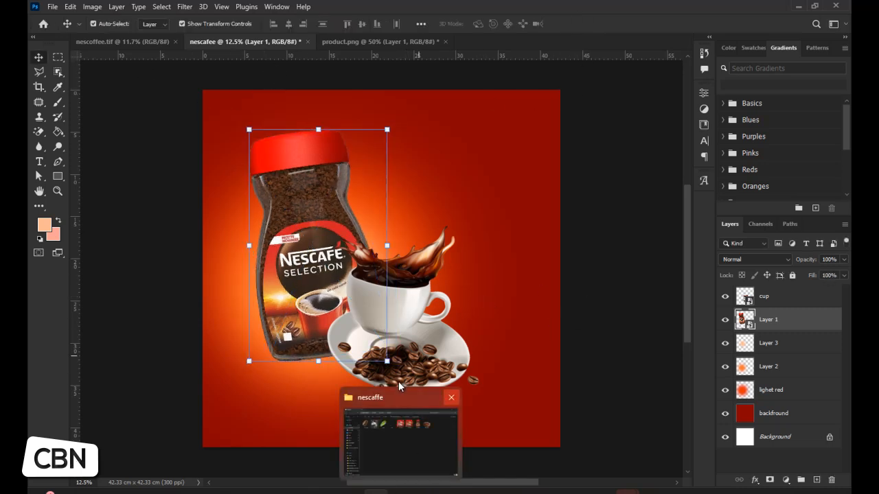
click(143, 40)
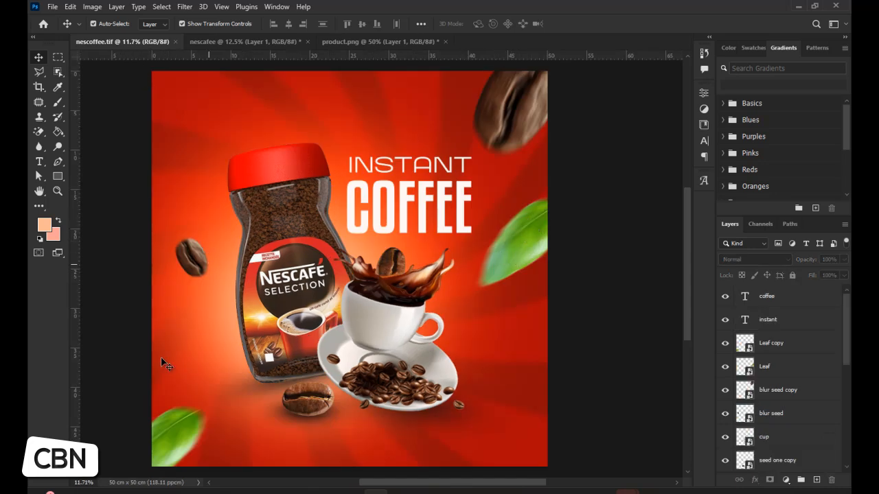
click(227, 41)
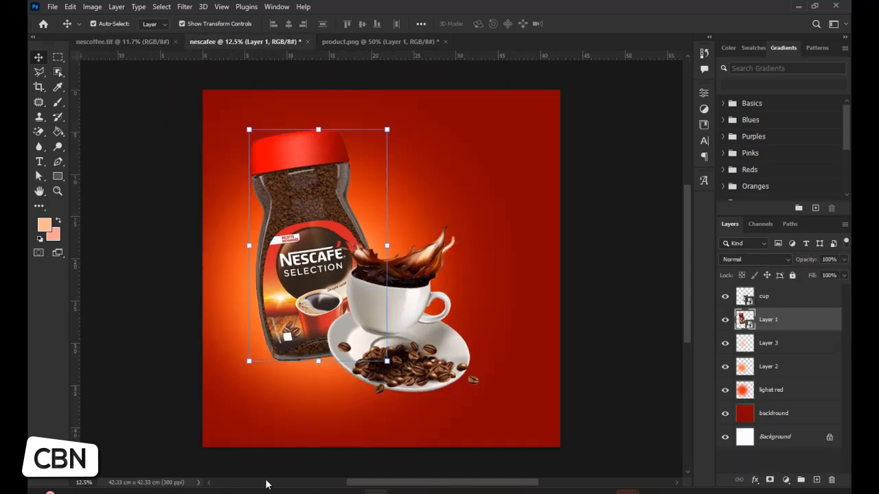
click(349, 485)
drag(618, 123, 308, 391)
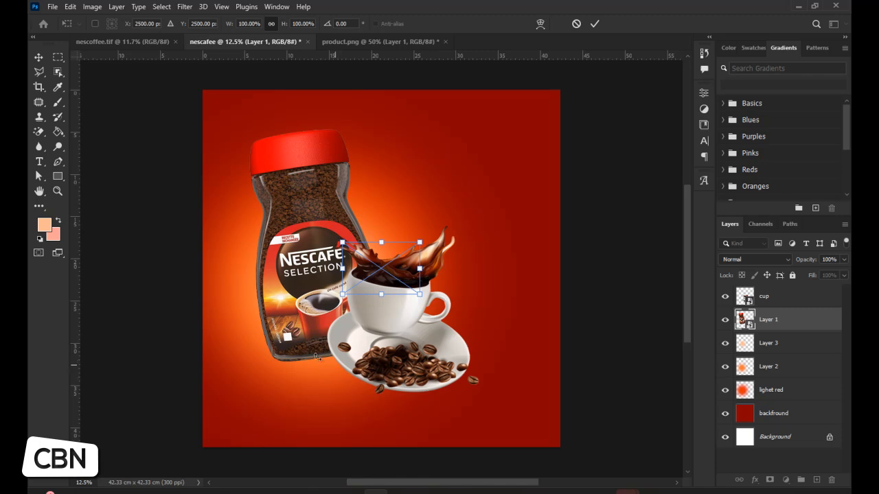
drag(413, 256, 349, 376)
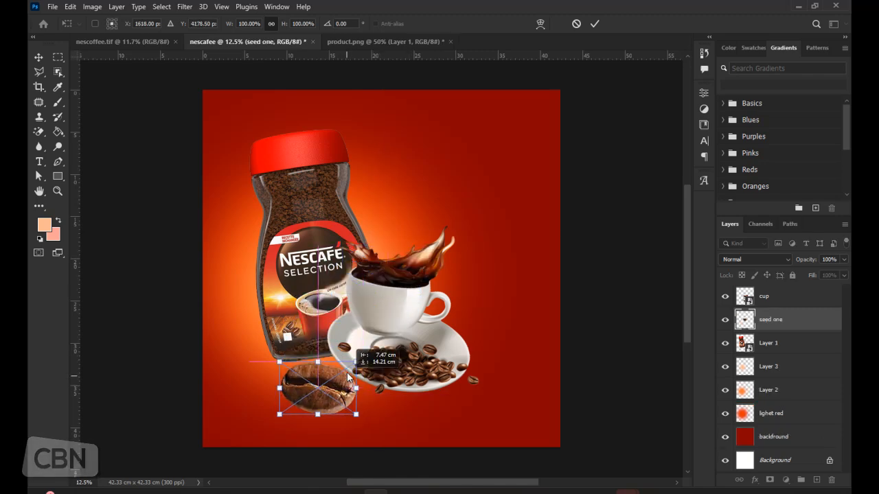